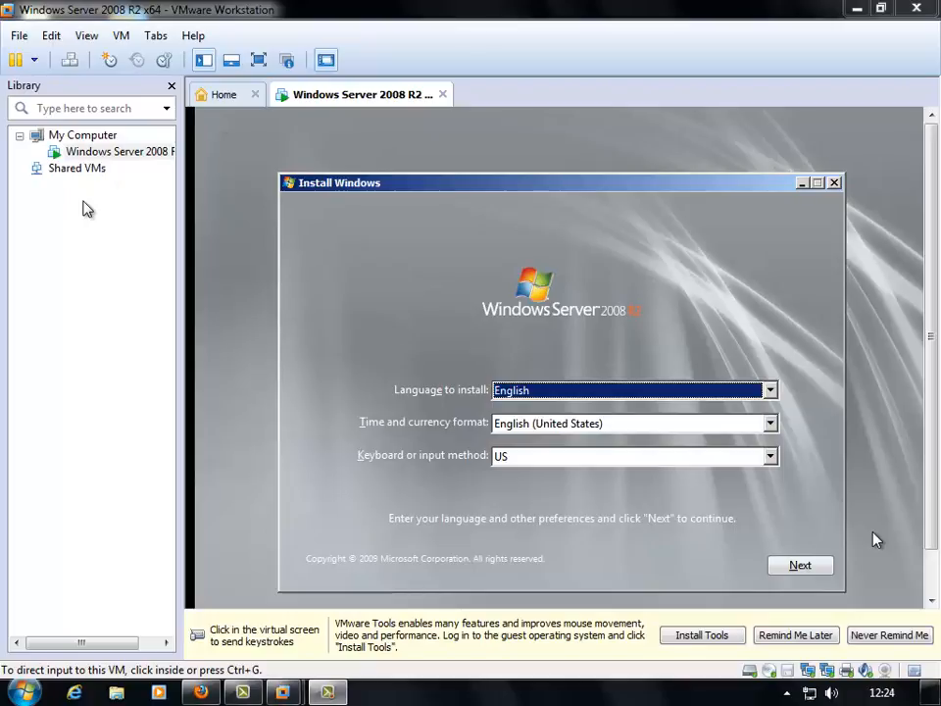
Review the virtual machine's hardware settings, examining the processors, the hard disk and the two network adapters.
right_click(112, 158)
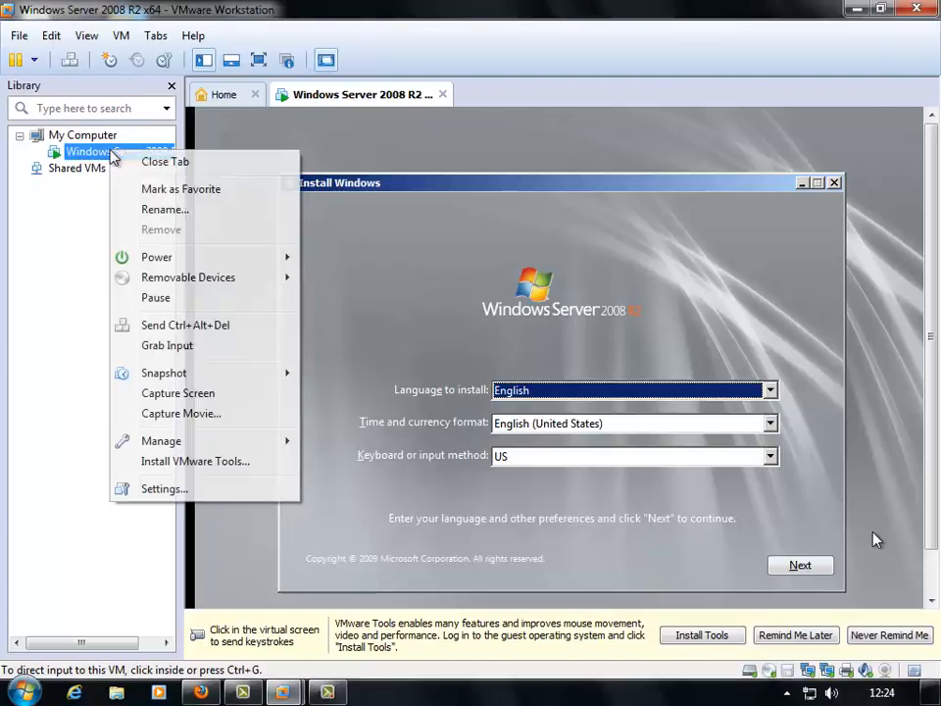
left_click(191, 493)
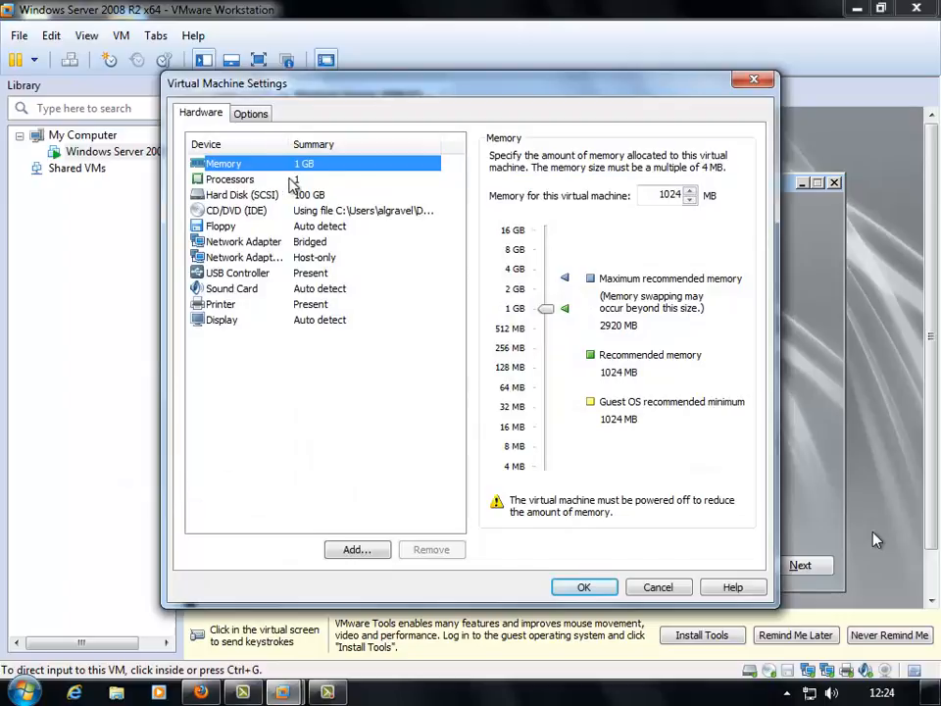
left_click(278, 184)
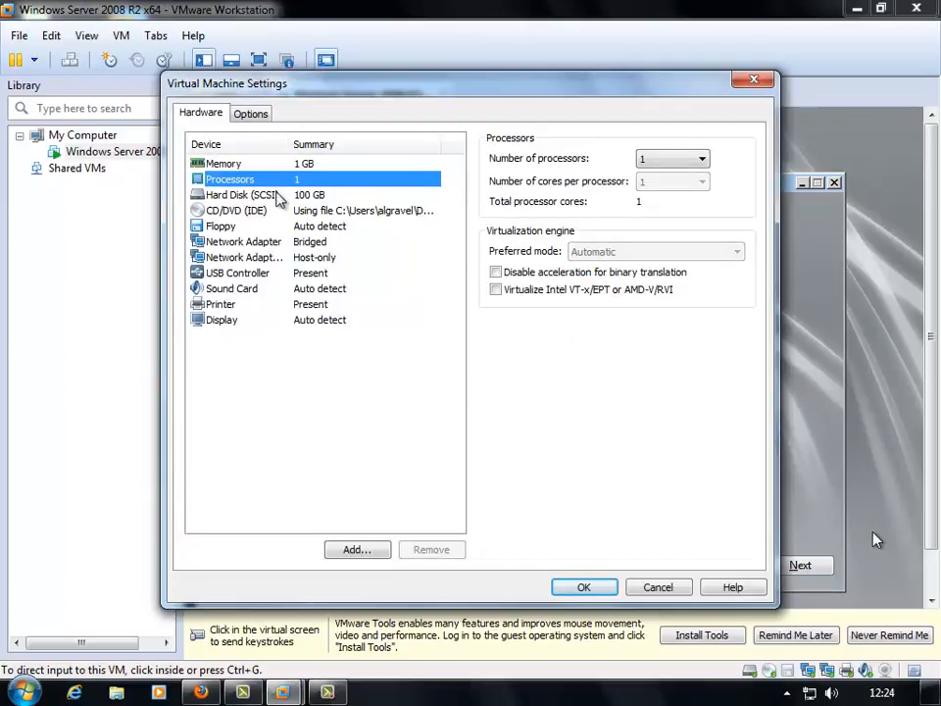
left_click(274, 195)
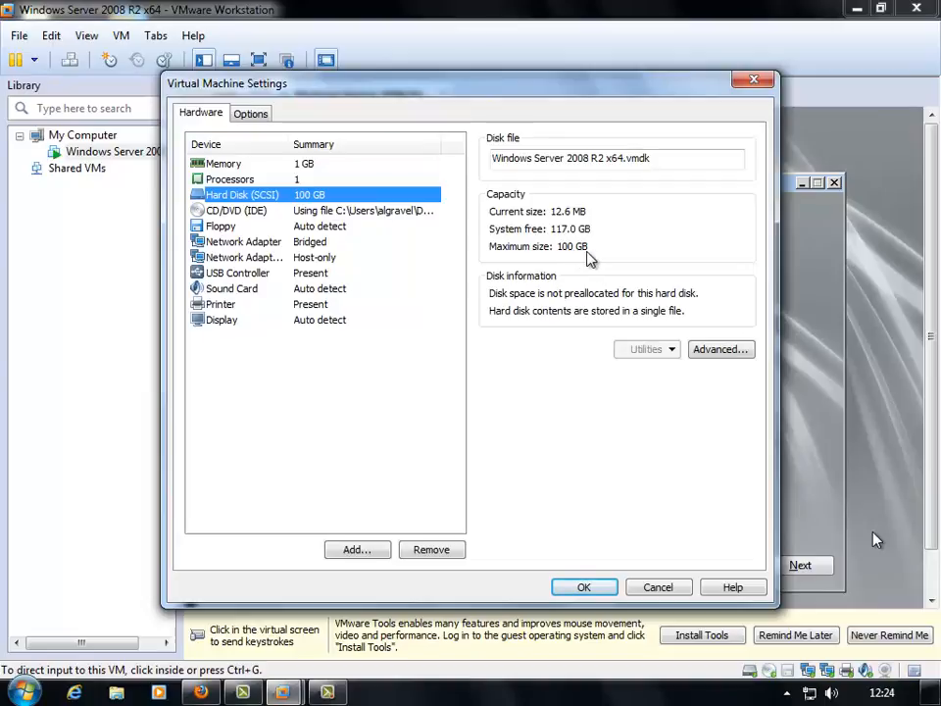
left_click(306, 243)
left_click(298, 259)
left_click(254, 242)
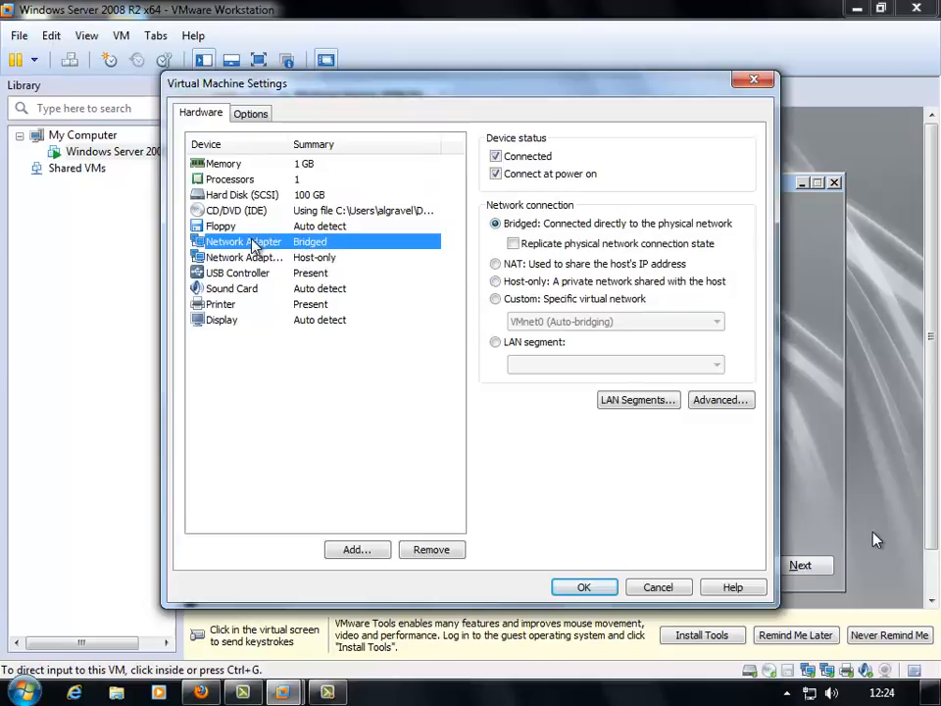
left_click(255, 257)
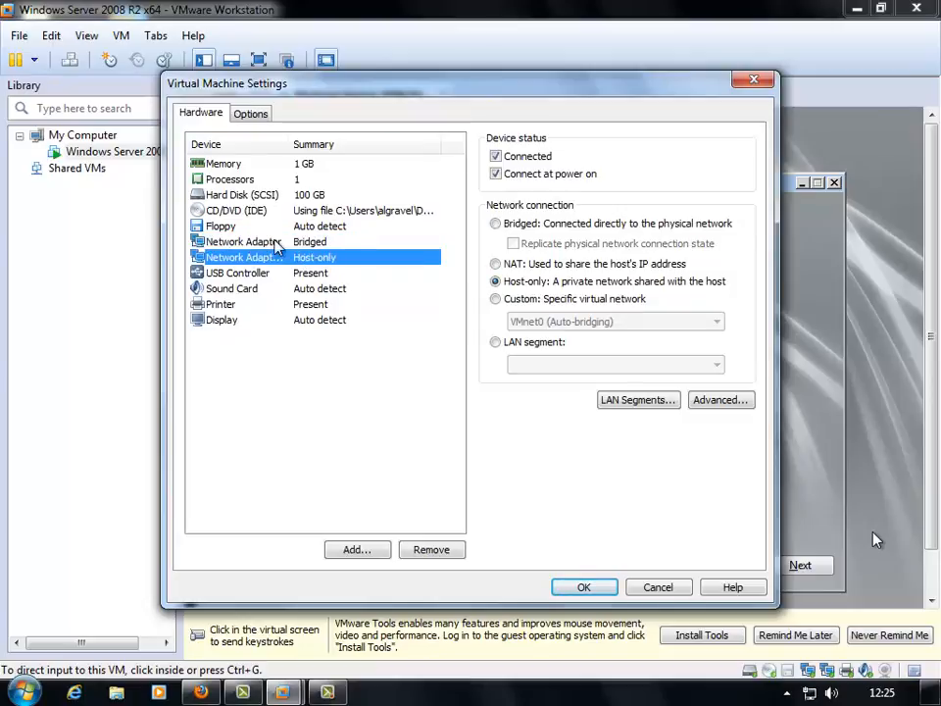
left_click(274, 242)
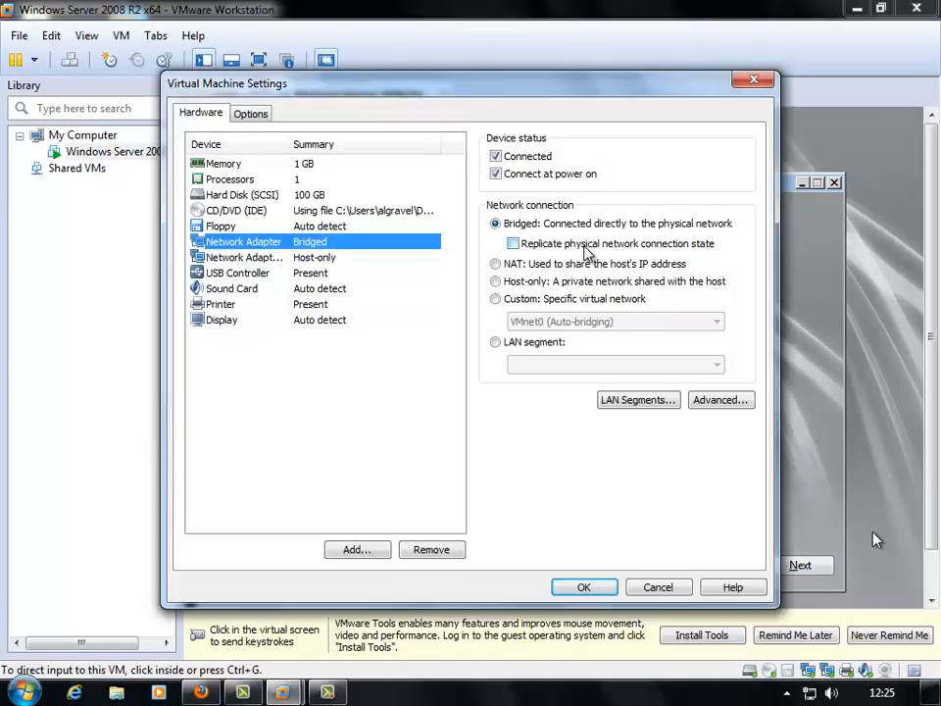
left_click(253, 258)
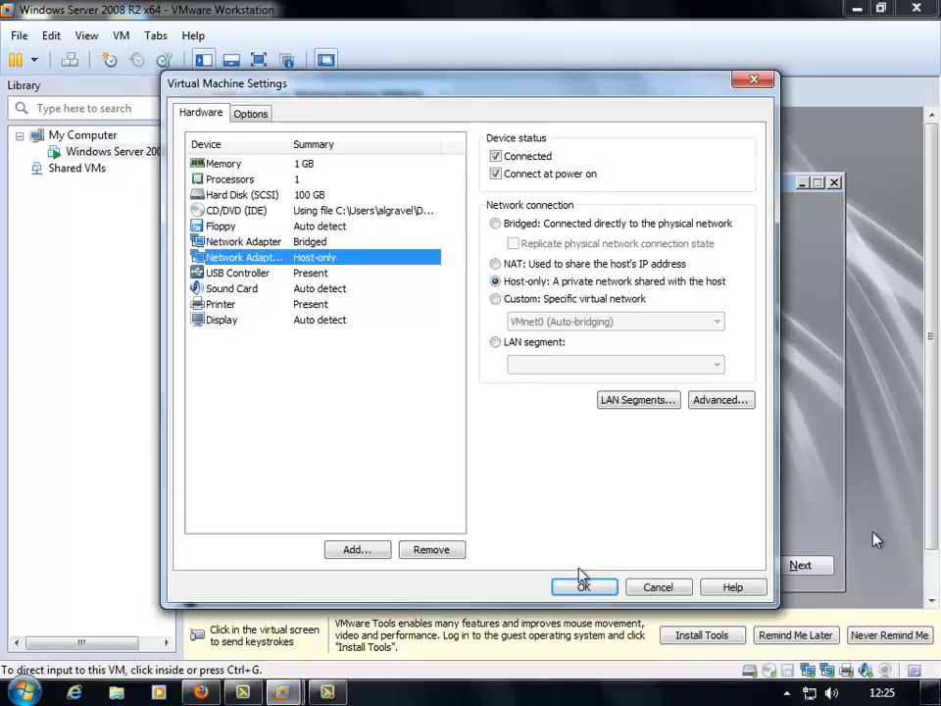
left_click(598, 588)
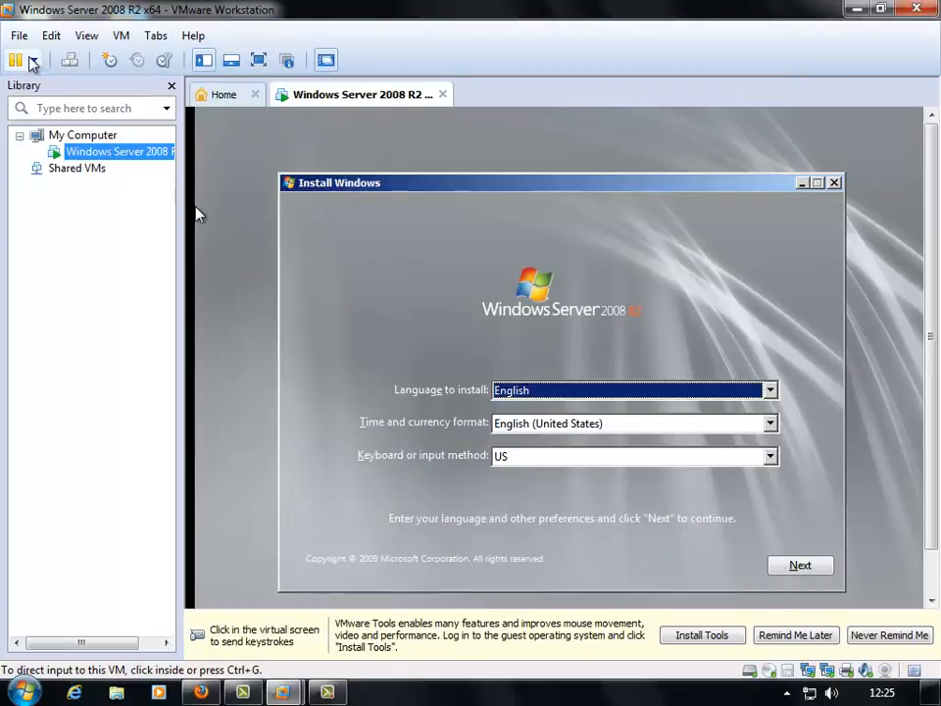
left_click(412, 152)
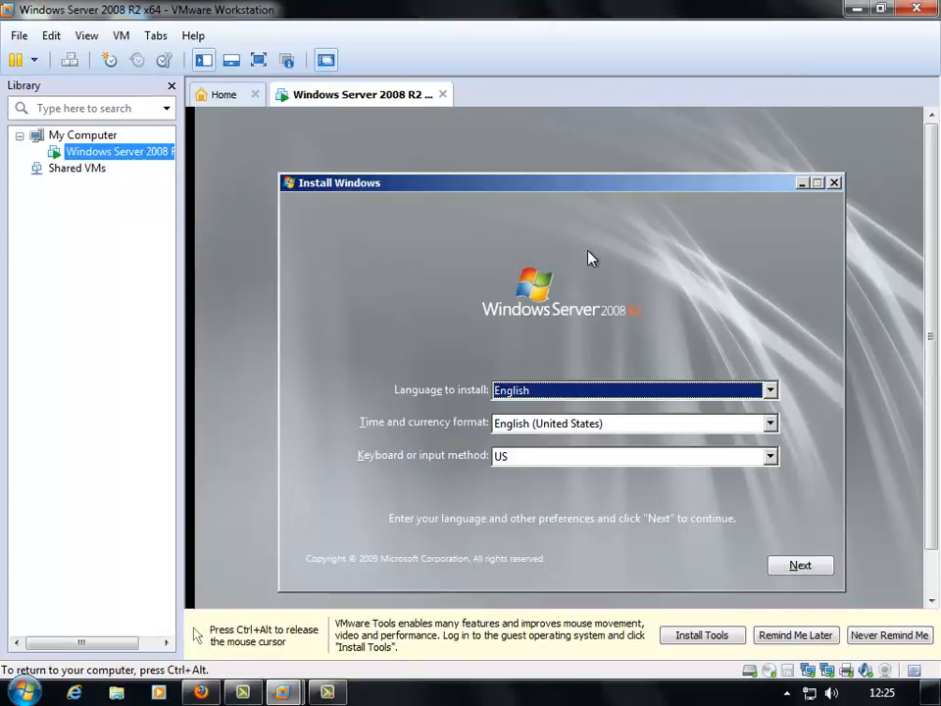
key("ctrl+alt")
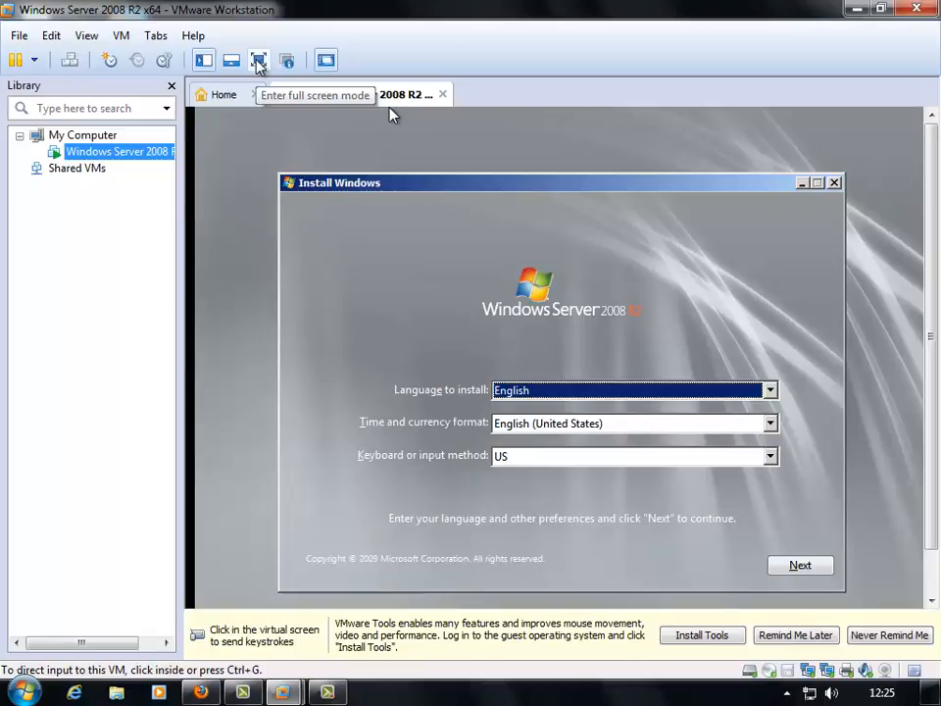
left_click(860, 9)
left_click(137, 149)
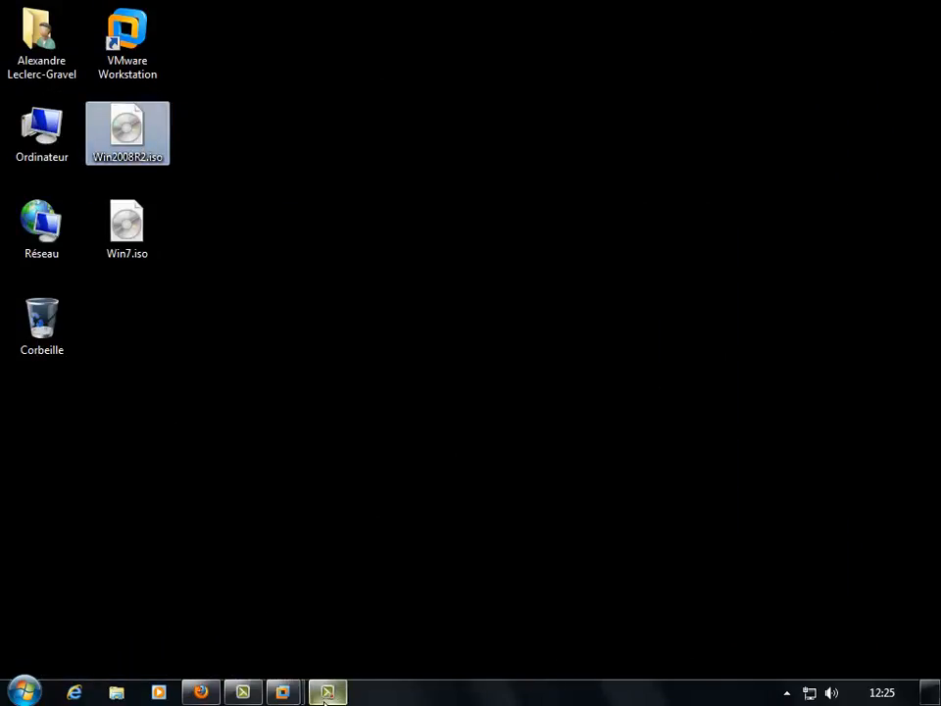
left_click(283, 691)
left_click(345, 609)
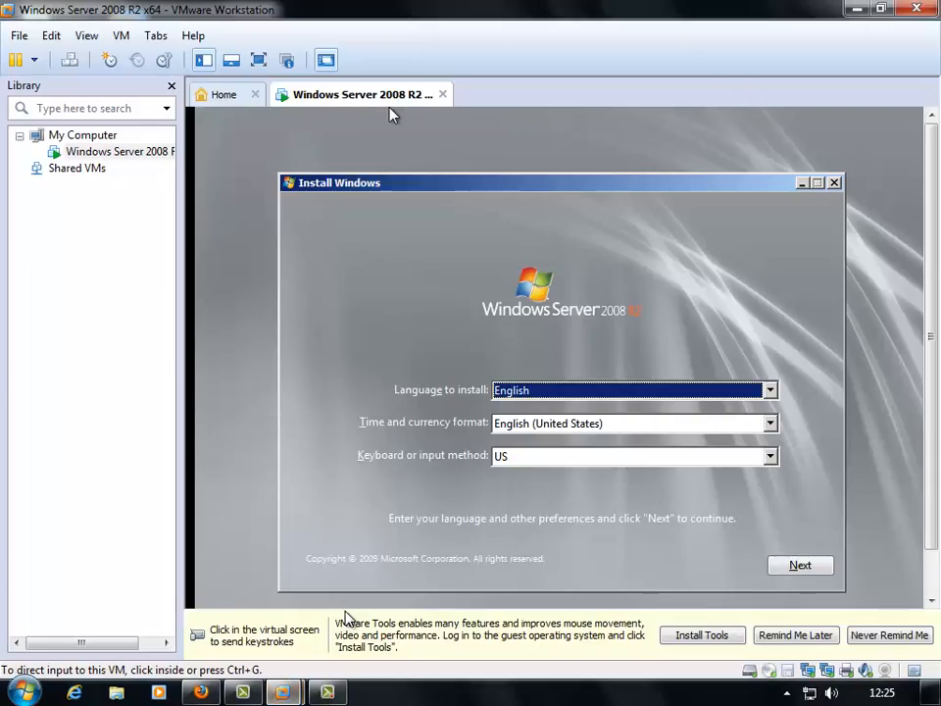
In full screen mode, set the time and currency format to French (Canada) and start the Windows installation.
left_click(258, 61)
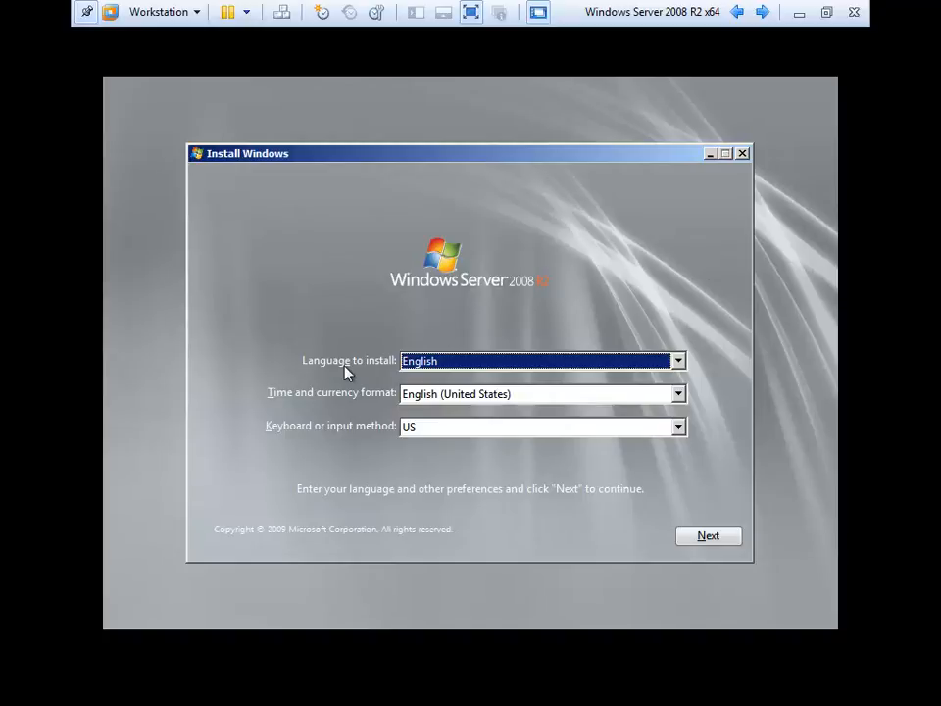
left_click(438, 361)
left_click(438, 362)
left_click(438, 394)
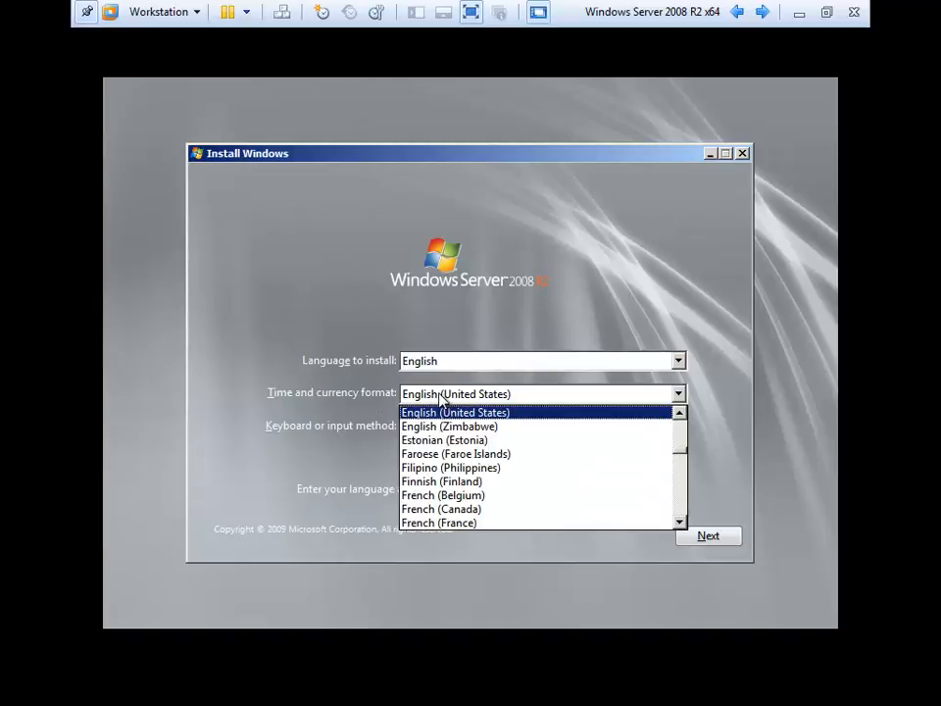
left_click(443, 510)
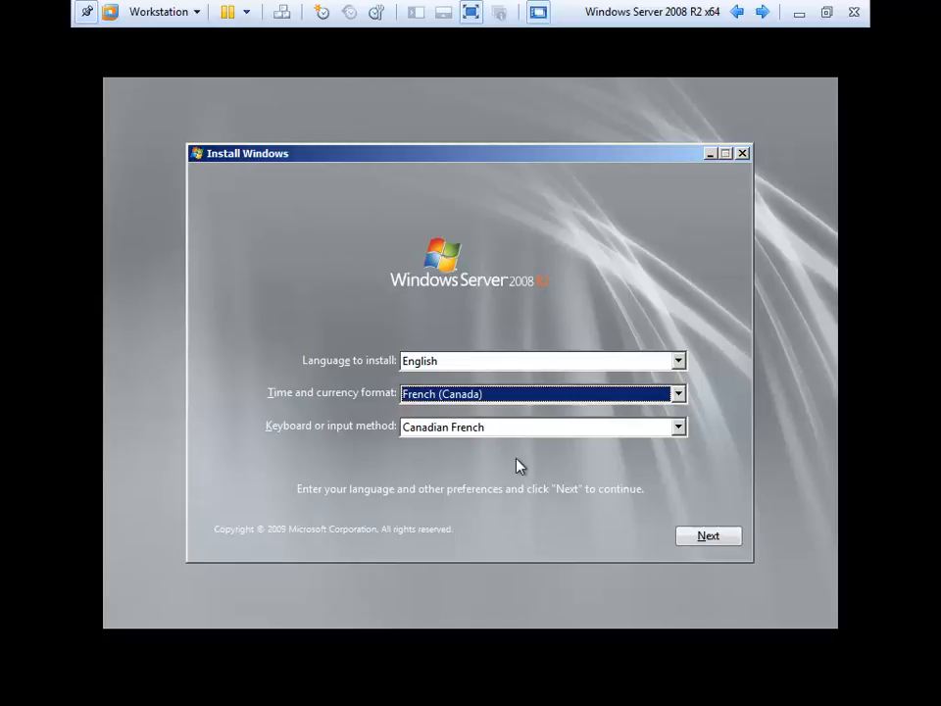
left_click(708, 536)
left_click(481, 353)
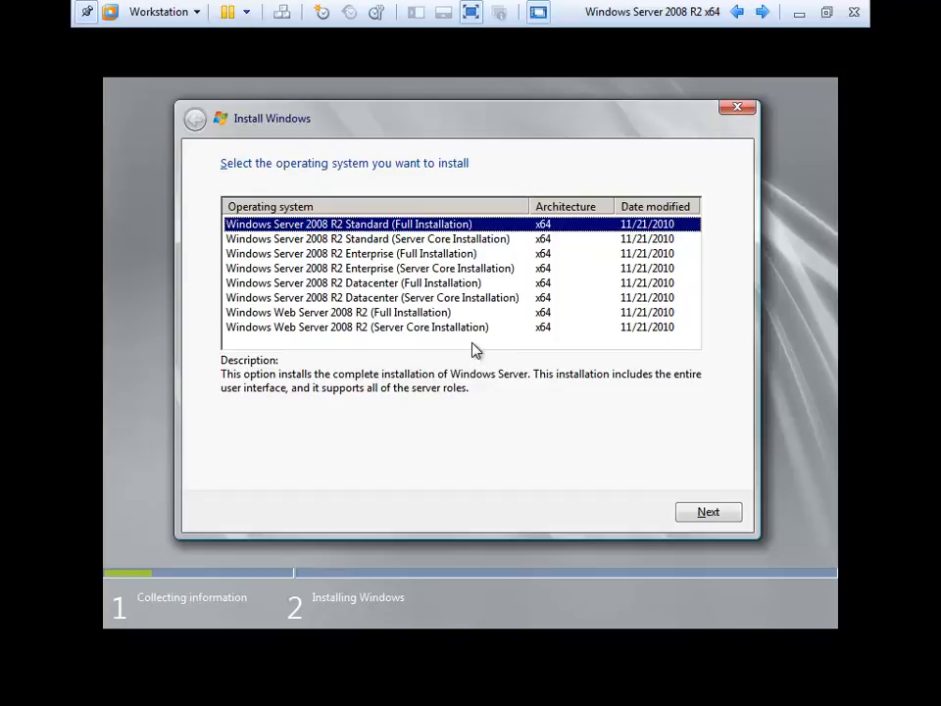
Review the Full Installation options for the Standard, Enterprise, Datacenter and Web Server editions in the operating system list.
left_click(472, 343)
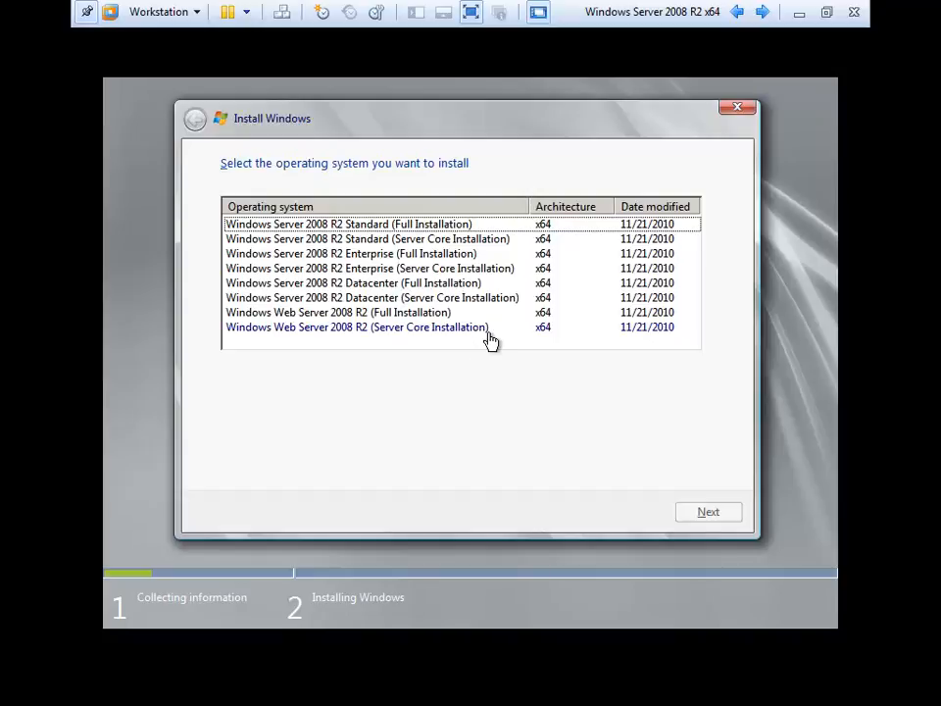
left_click(411, 231)
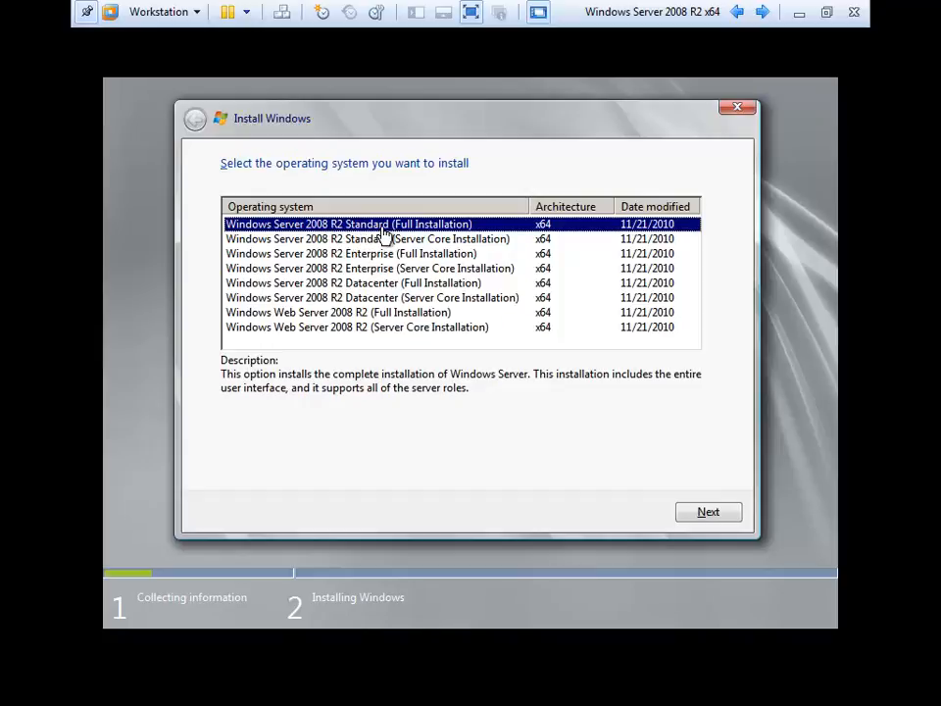
left_click(381, 255)
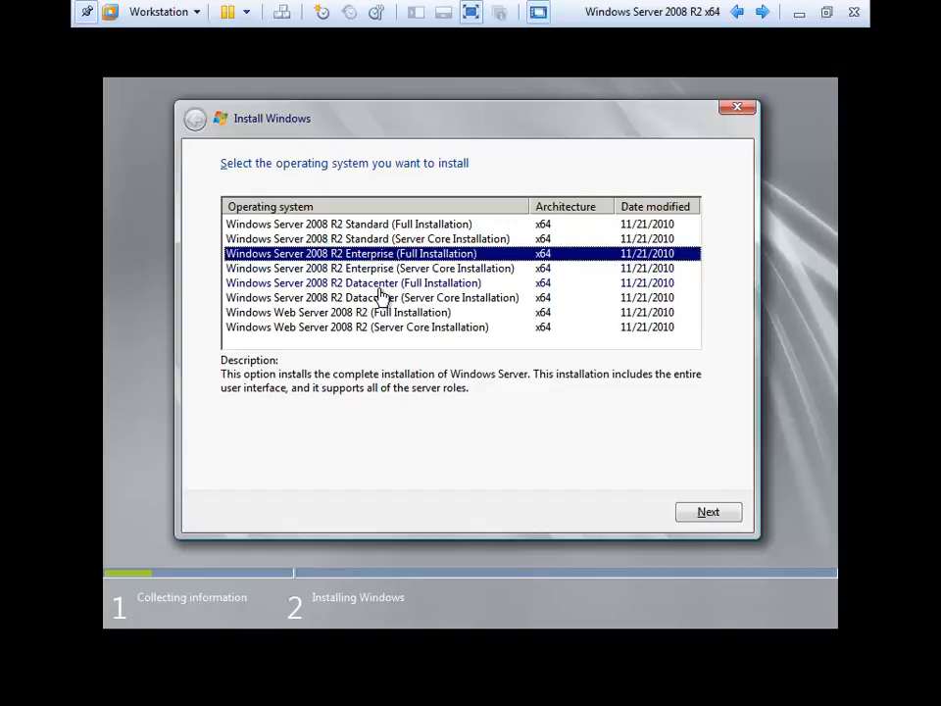
left_click(382, 285)
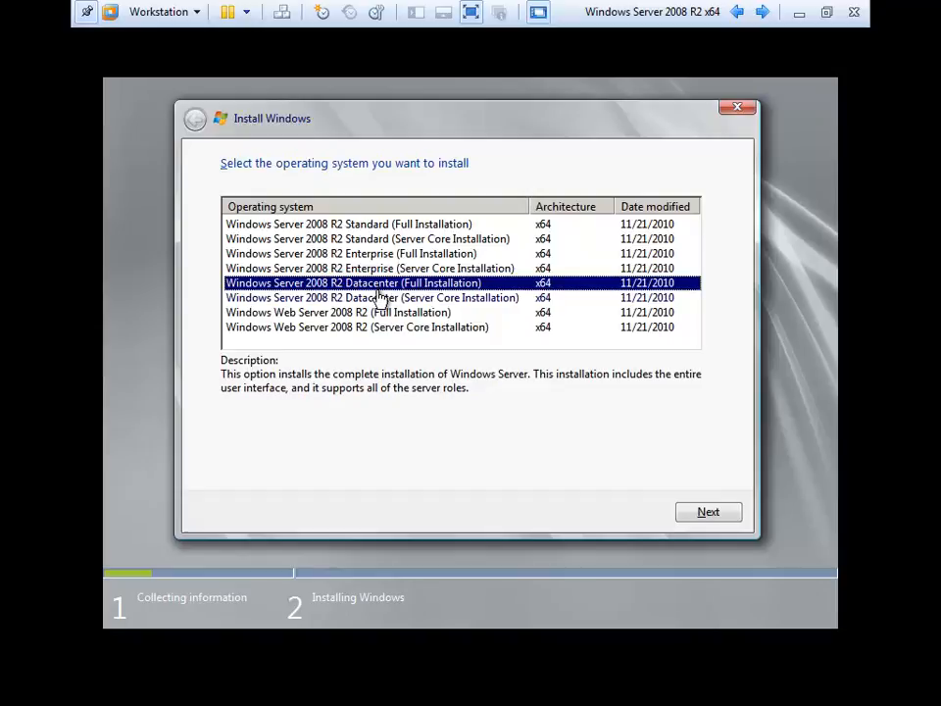
left_click(386, 256)
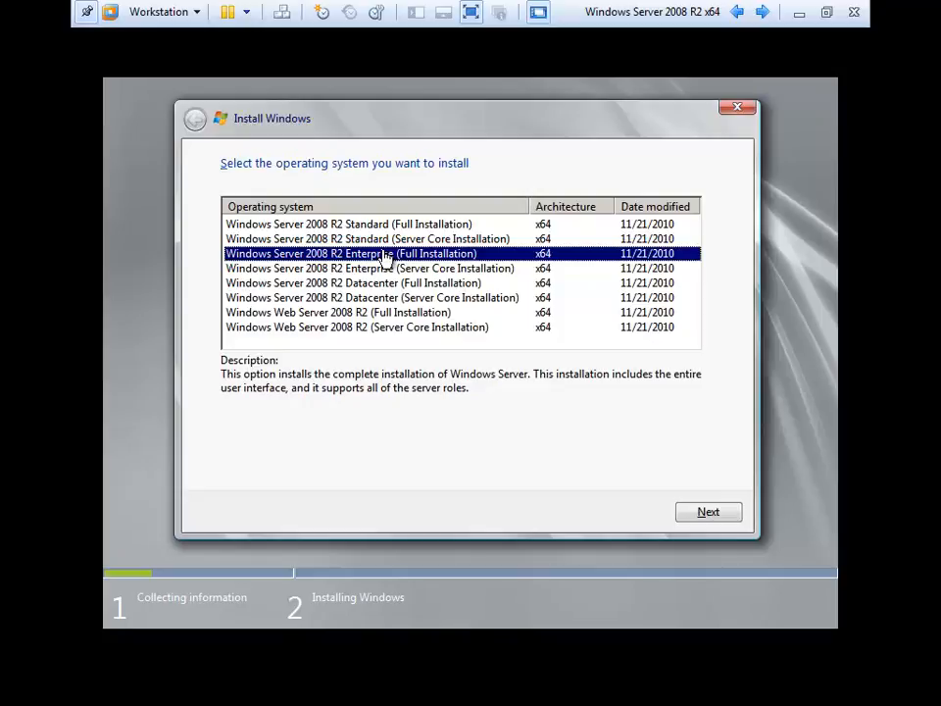
left_click(380, 224)
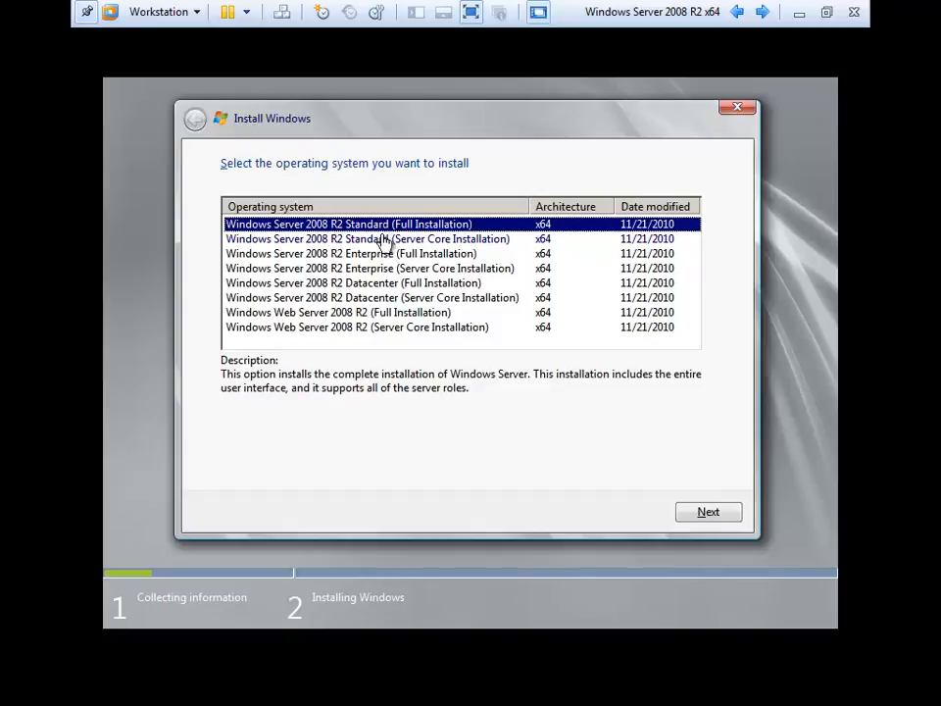
left_click(384, 255)
left_click(383, 283)
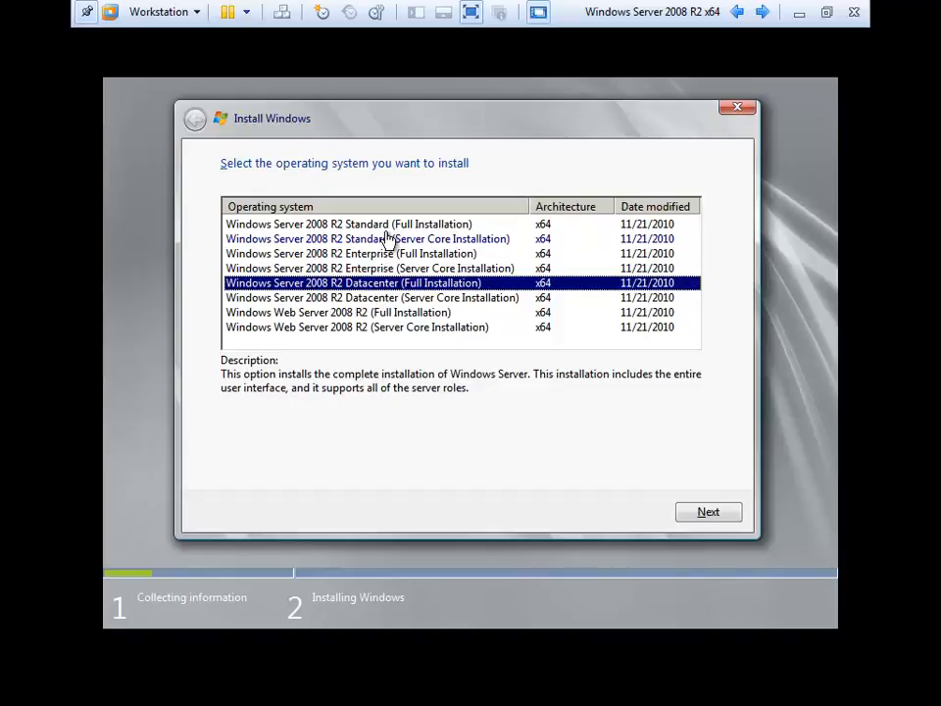
left_click(345, 314)
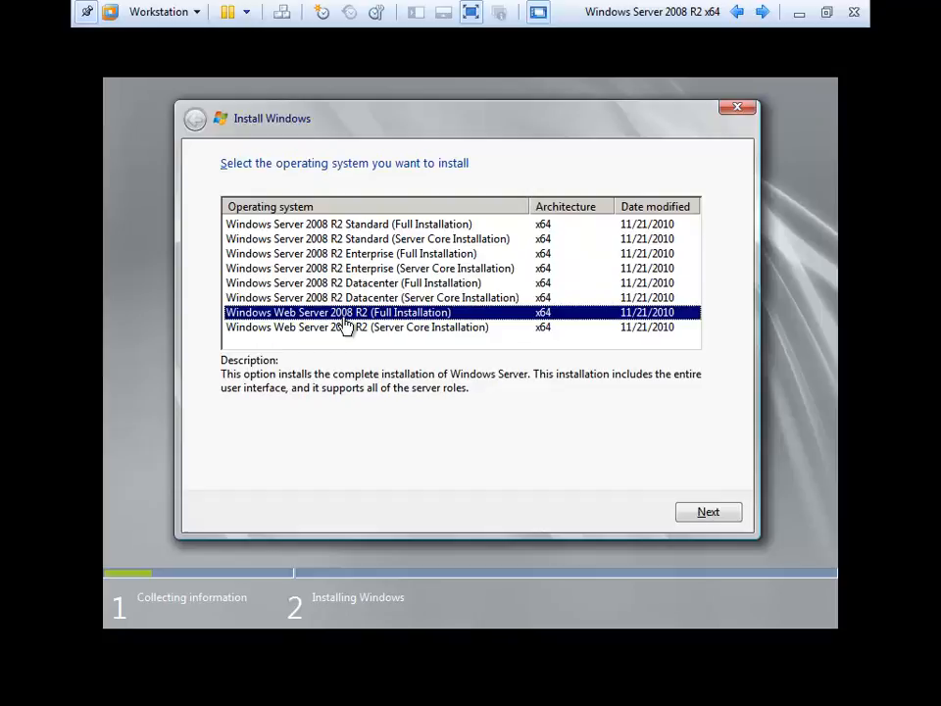
left_click(376, 226)
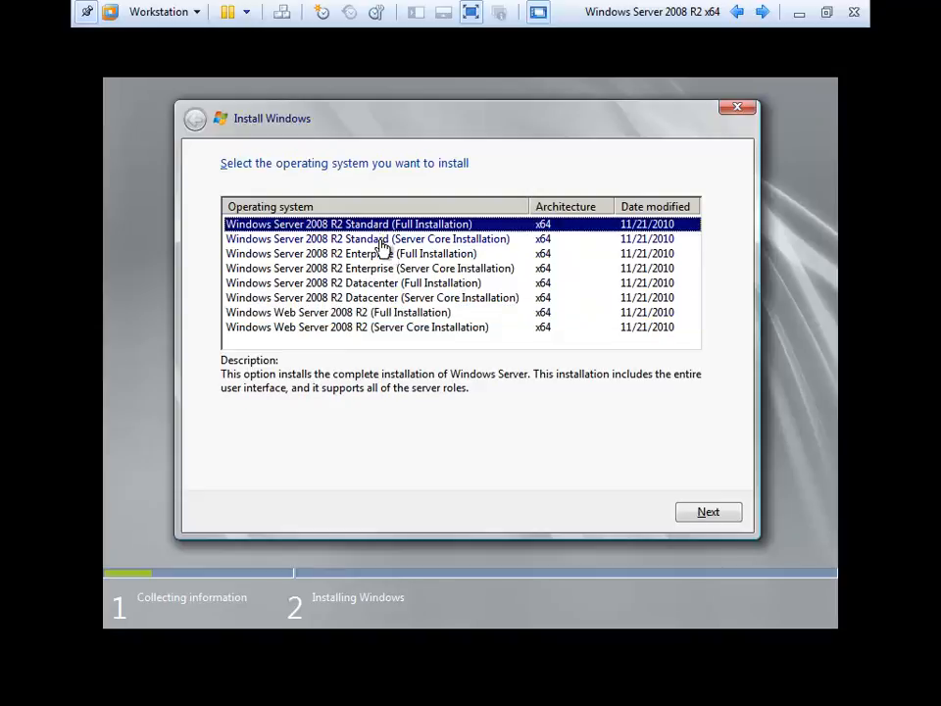
Compare the Standard edition's Full and Server Core descriptions, and proceed with Windows Server 2008 R2 Standard (Full Installation).
left_click(392, 239)
left_click(389, 229)
left_click(394, 241)
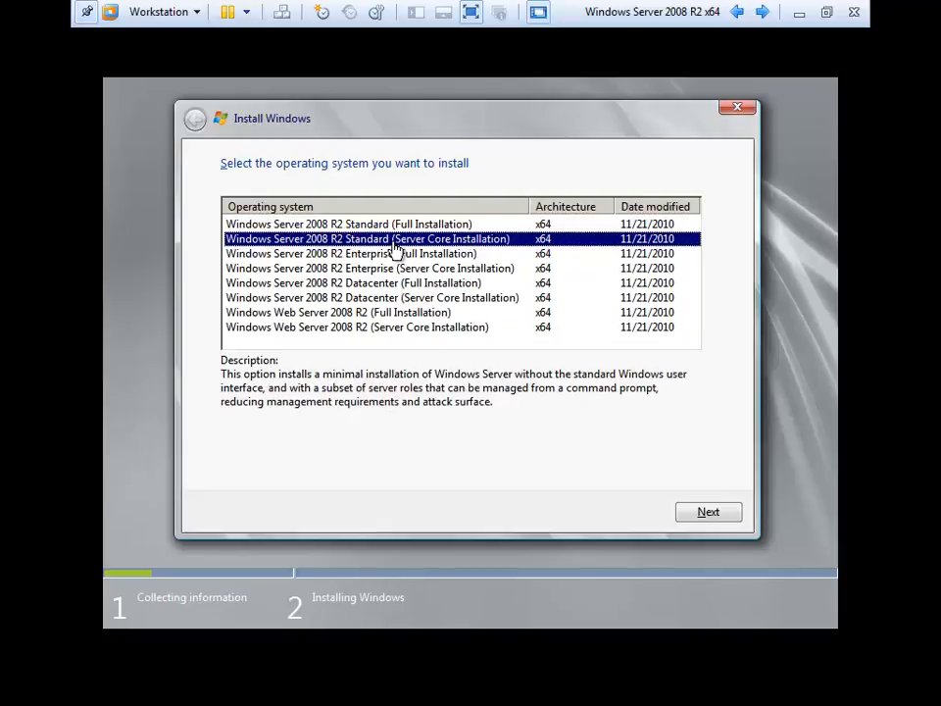
left_click(408, 229)
left_click(410, 242)
left_click(422, 227)
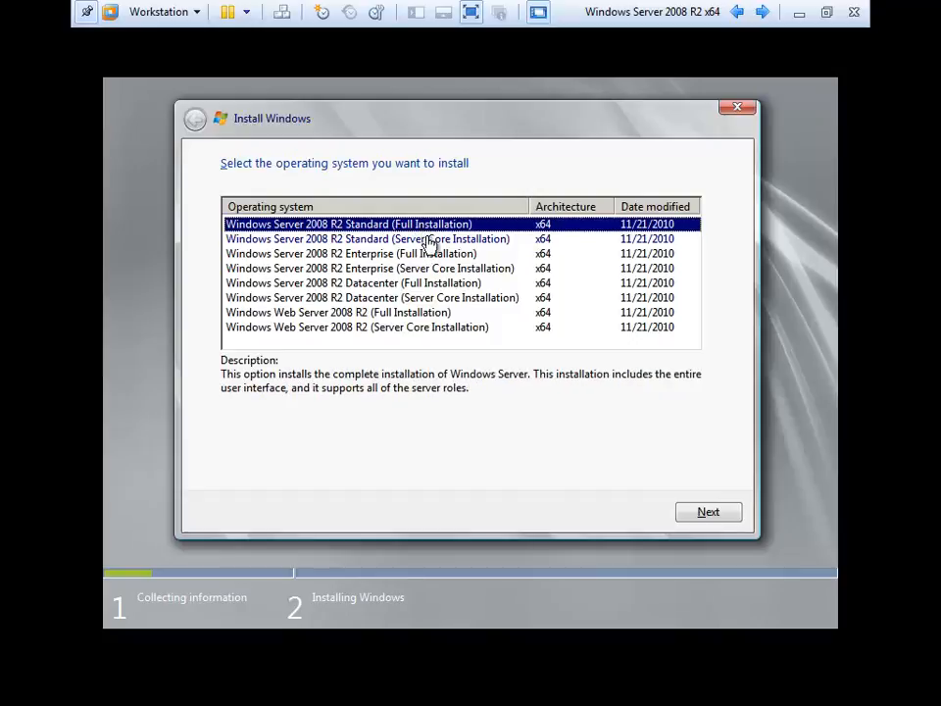
left_click(436, 241)
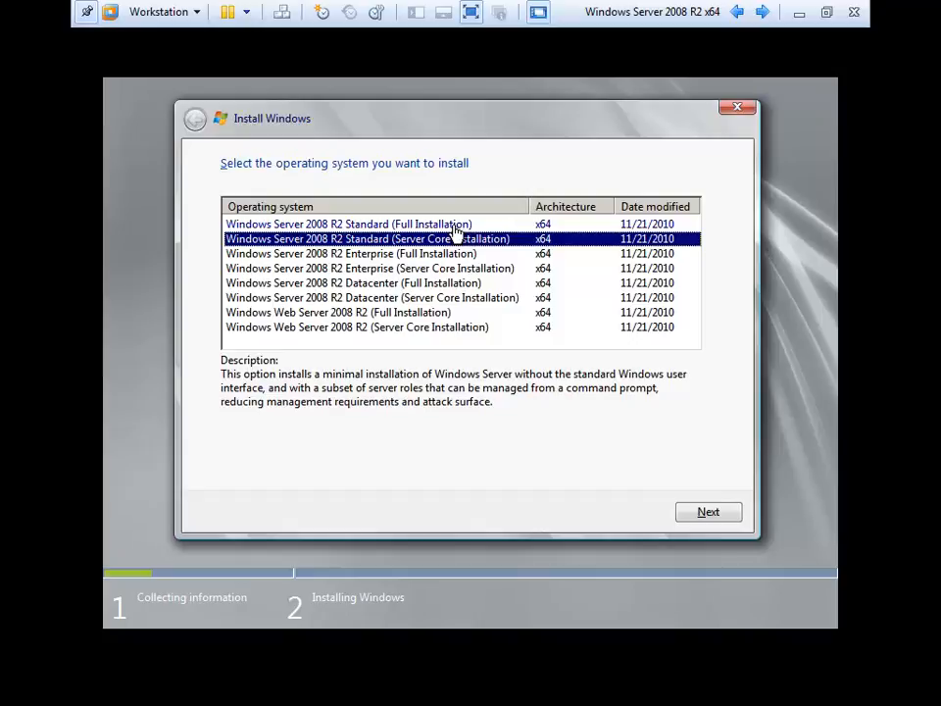
left_click(456, 224)
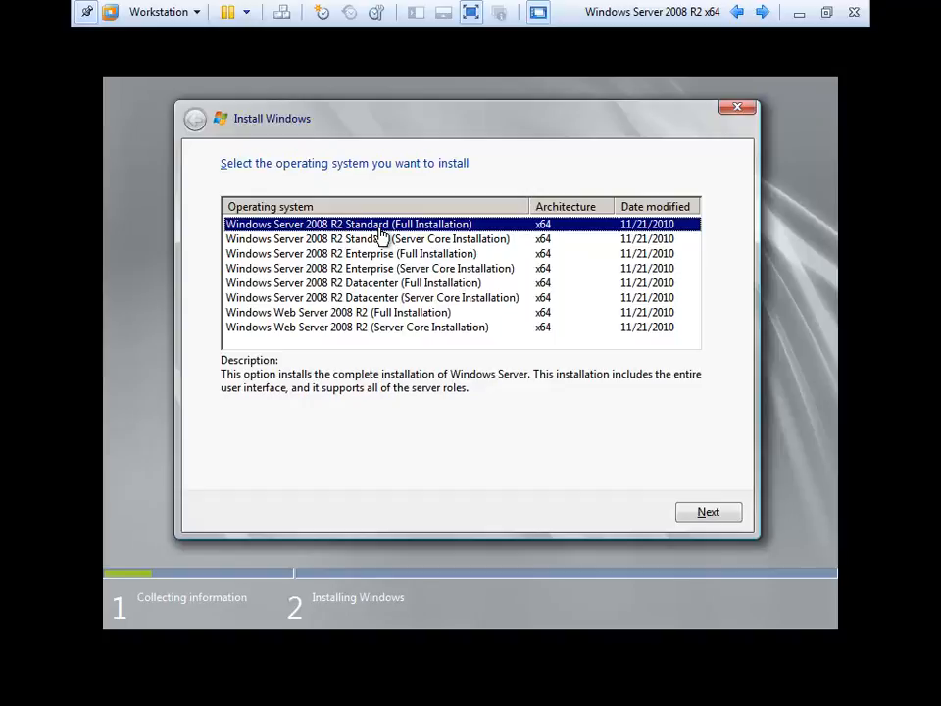
left_click(715, 519)
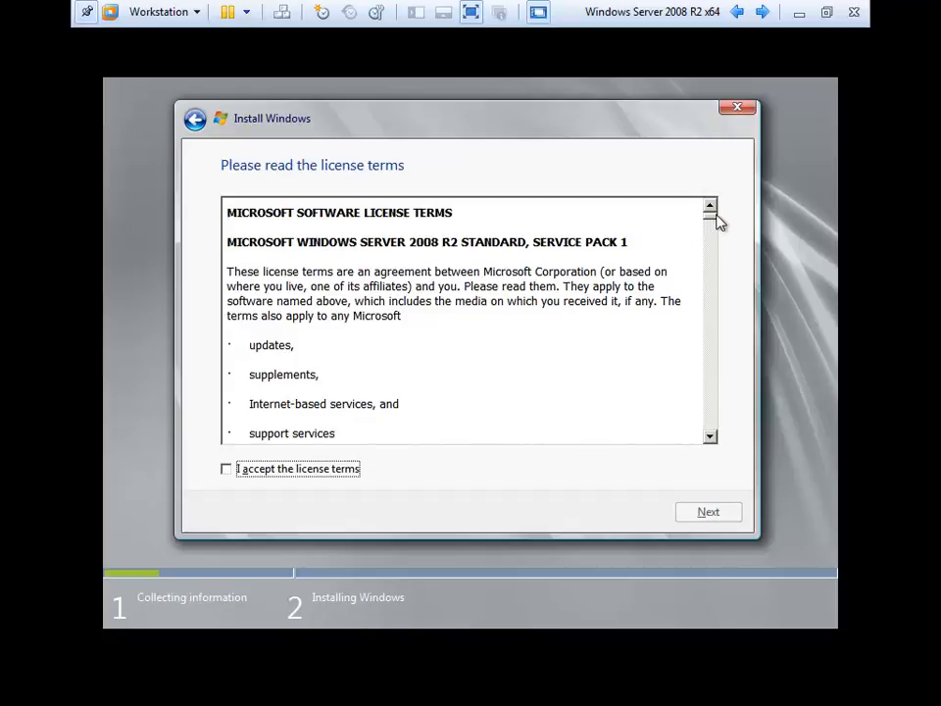
Accept the license terms and choose the Custom (advanced) installation type.
left_click_drag(716, 216, 715, 443)
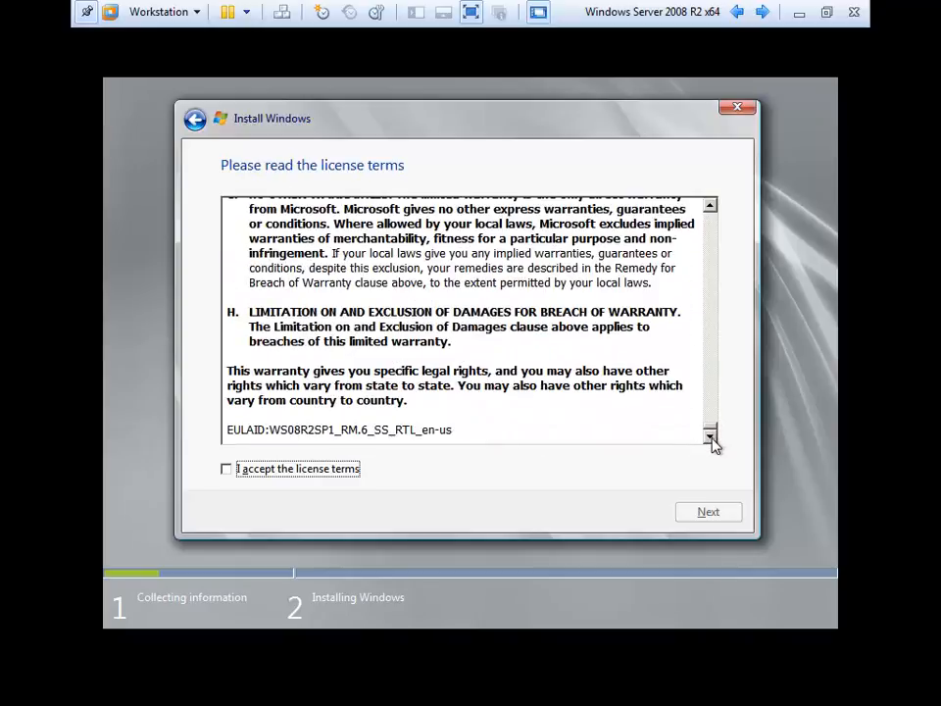
left_click(333, 475)
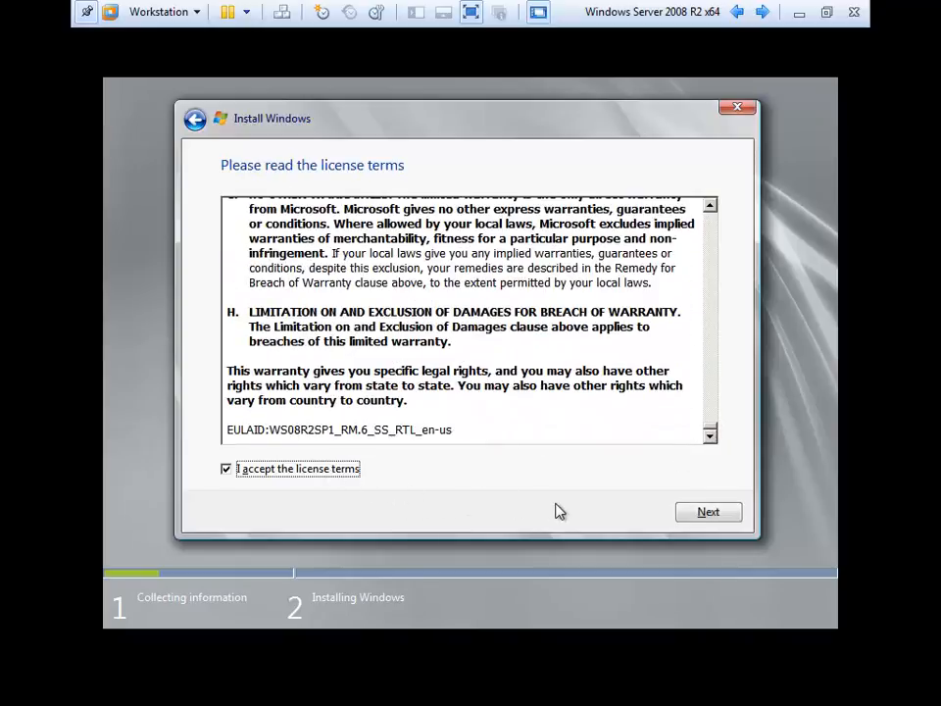
left_click(702, 513)
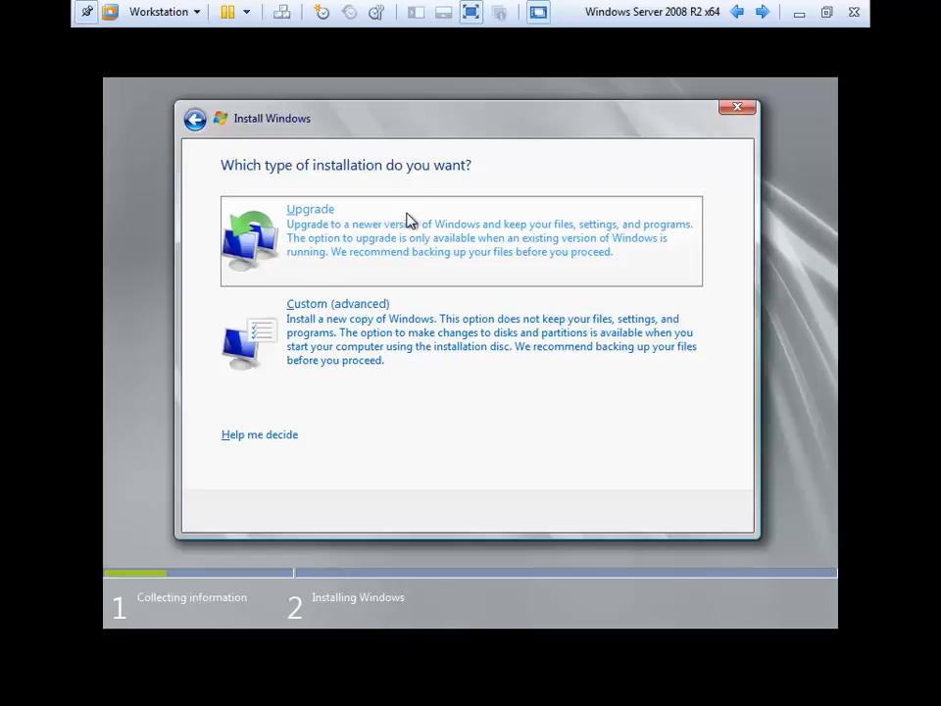
left_click(318, 333)
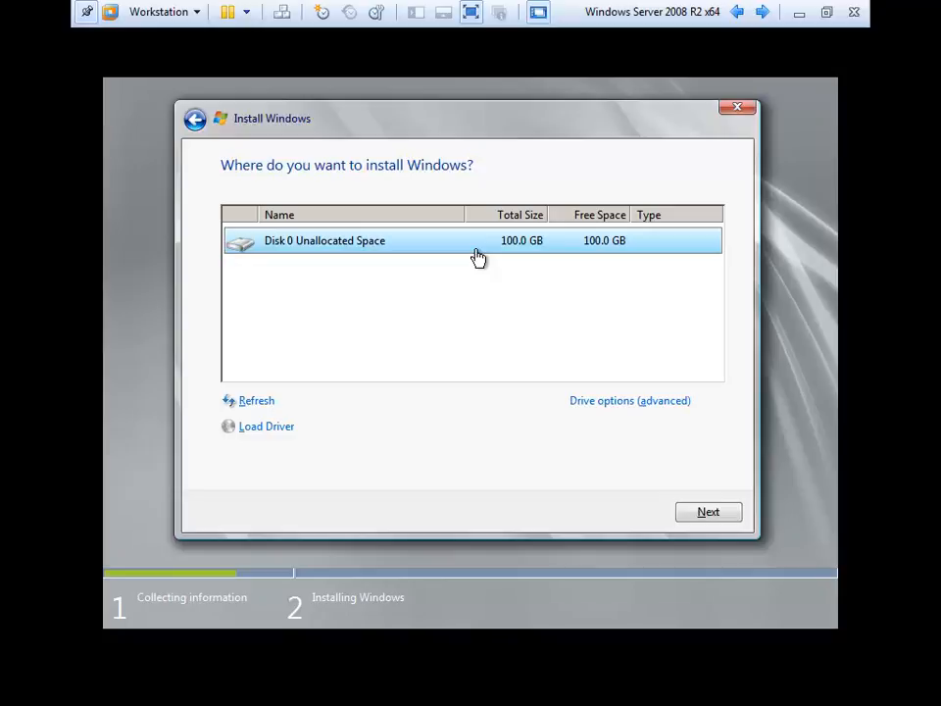
Create a 50000 MB partition in the unallocated space of Disk 0, allowing Windows to add its system partition.
left_click(597, 406)
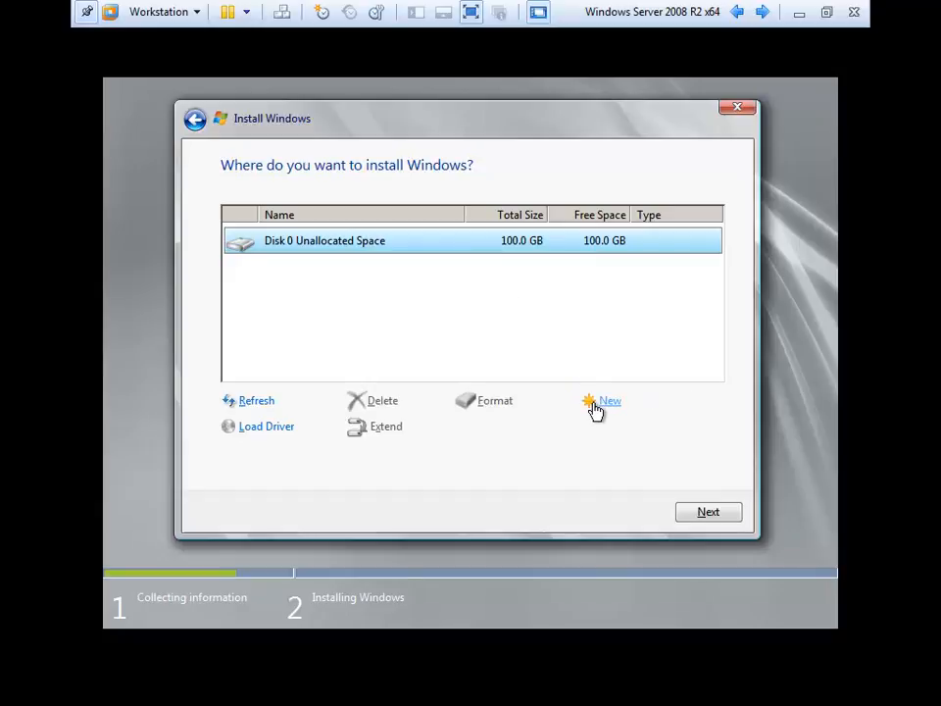
left_click(593, 410)
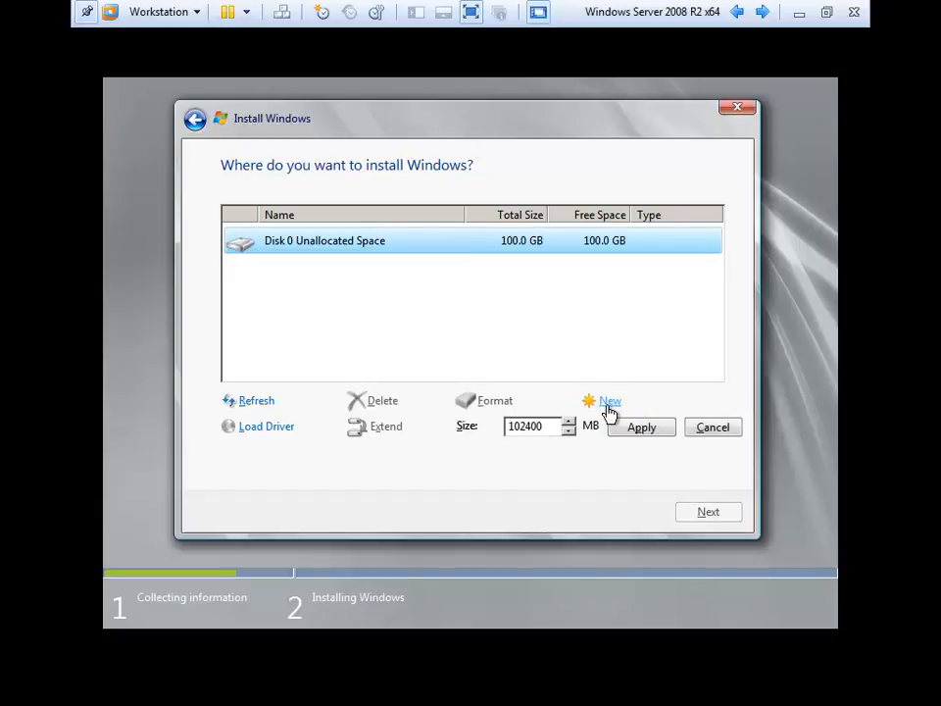
left_click_drag(540, 431, 484, 435)
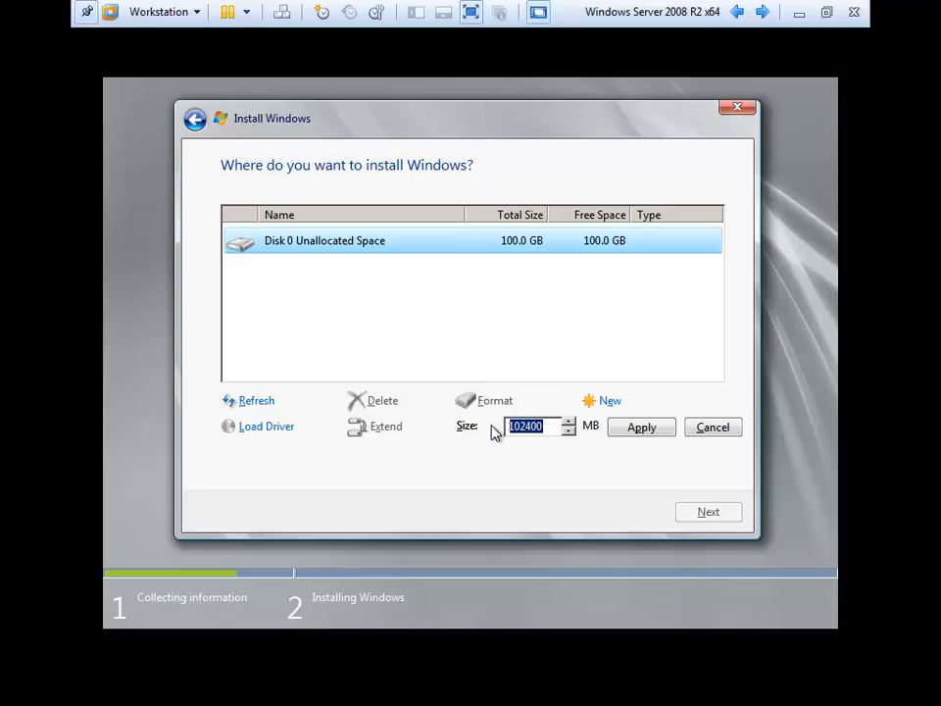
type("50")
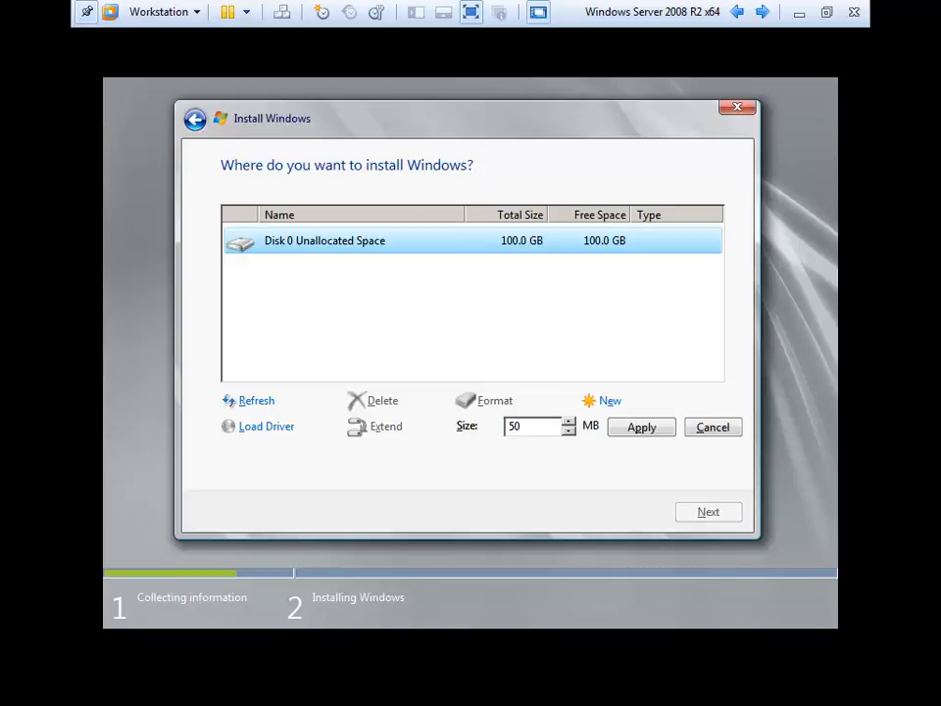
type("000")
left_click(662, 435)
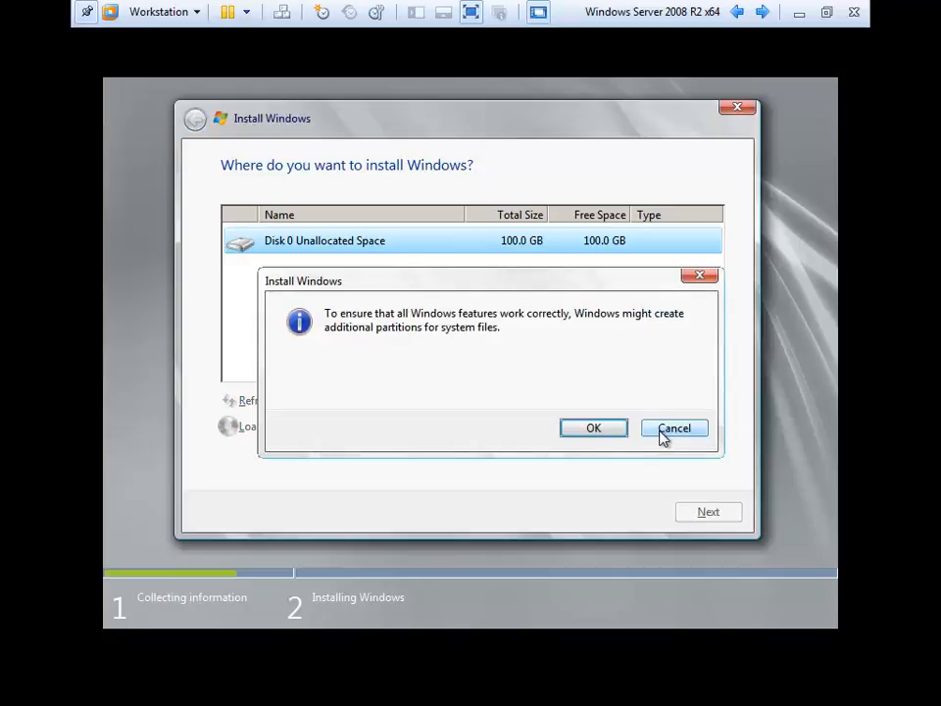
left_click(591, 429)
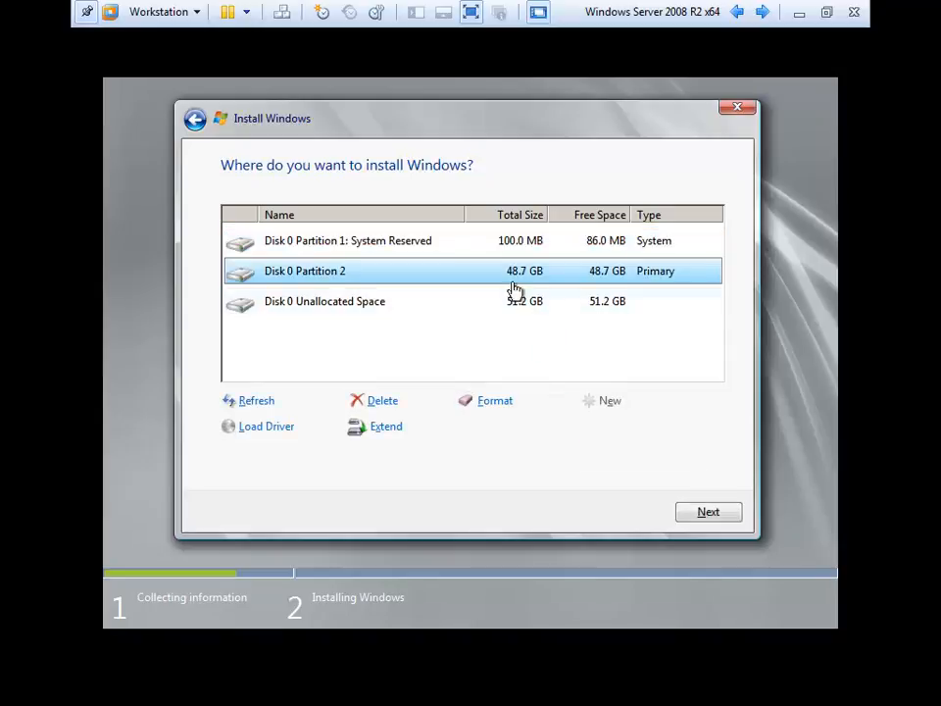
Compare the Disk 0 entries and create another partition from all the remaining unallocated space, 52399 MB.
left_click(517, 241)
left_click(492, 306)
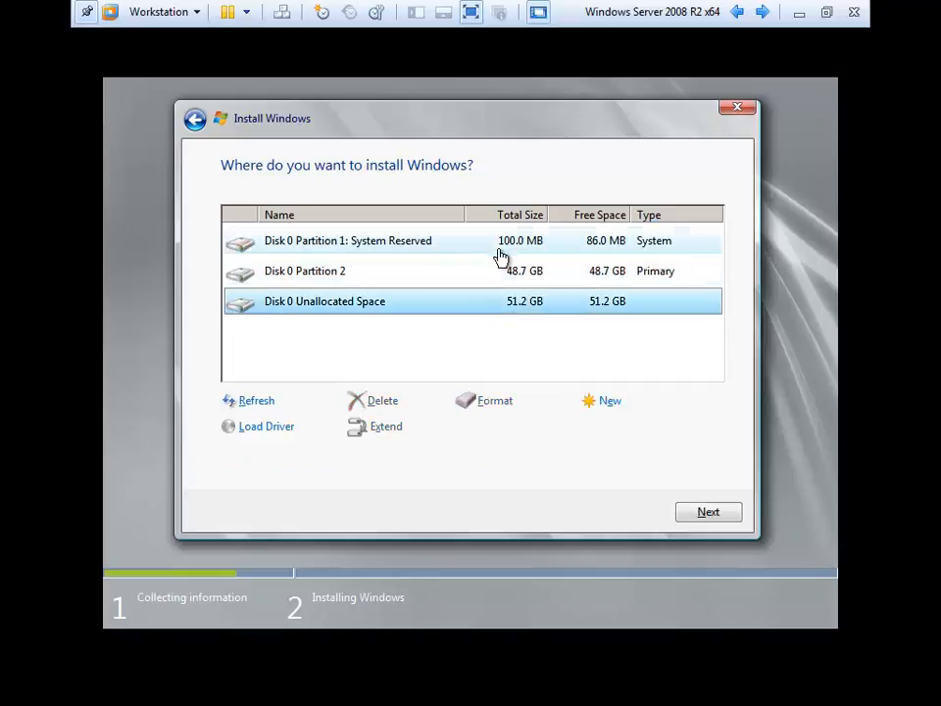
left_click(501, 247)
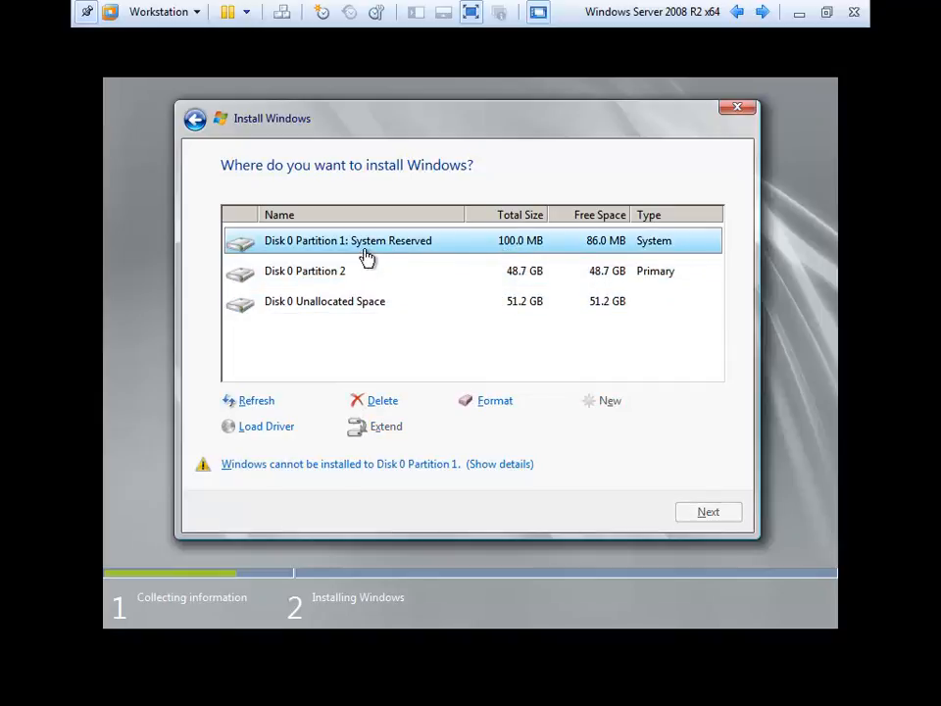
left_click(385, 280)
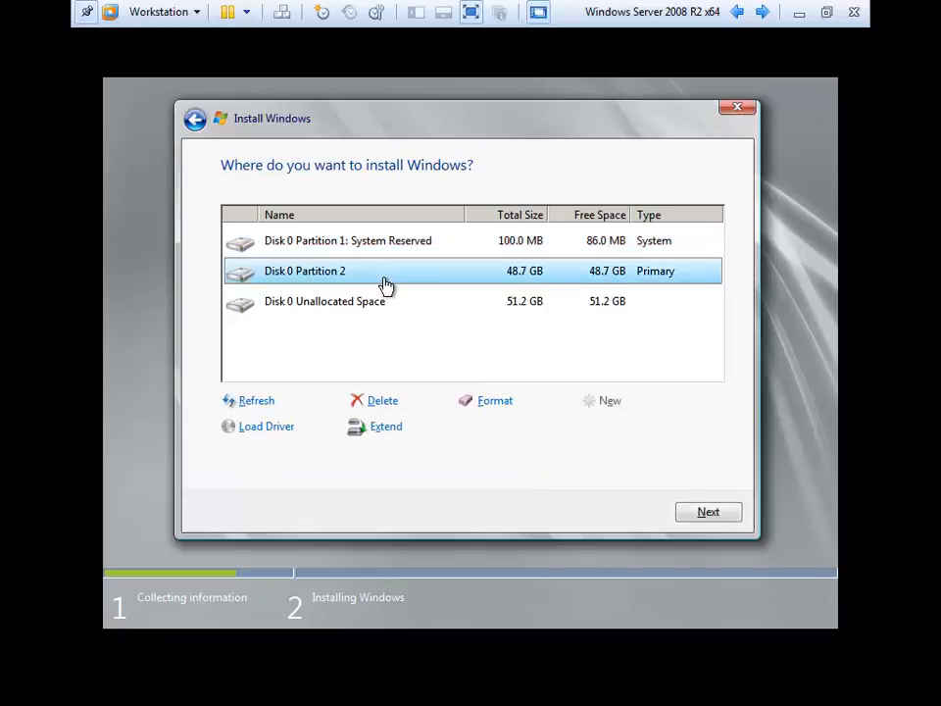
left_click(394, 250)
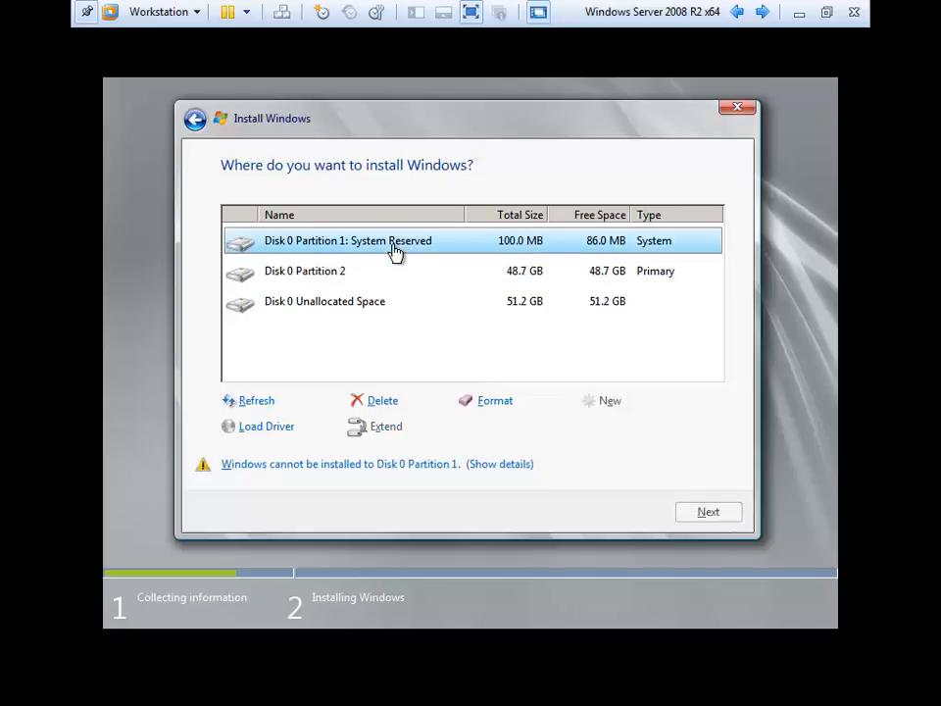
left_click(383, 280)
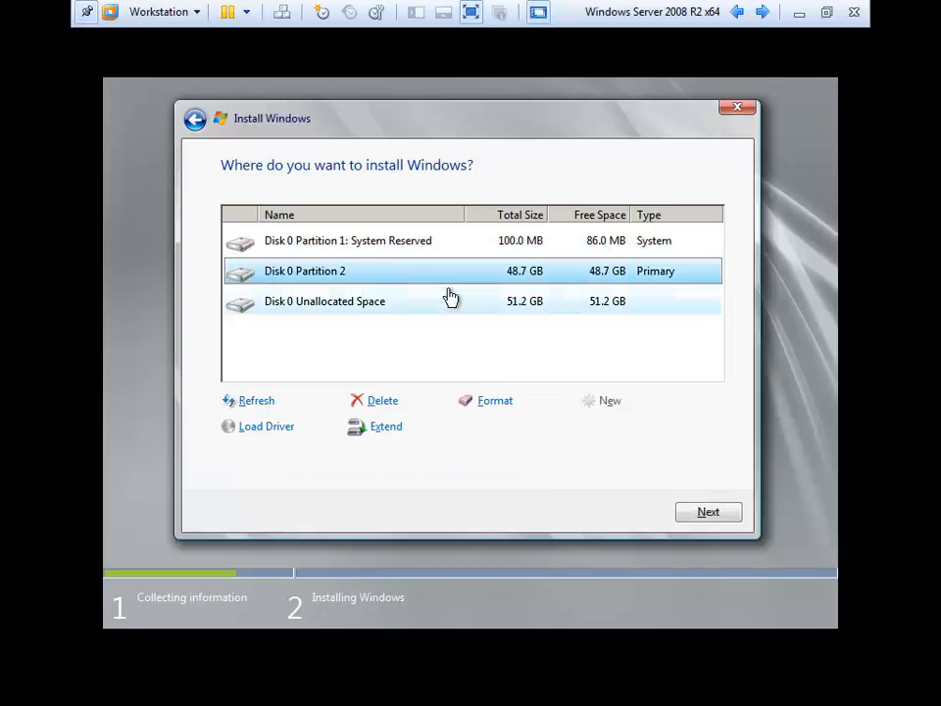
left_click(378, 312)
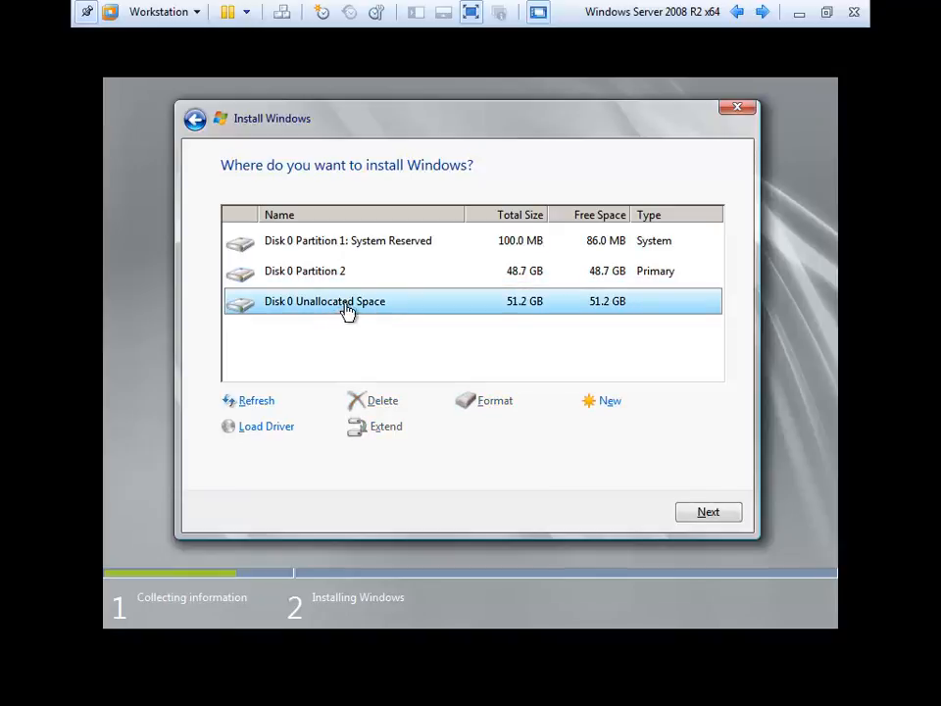
left_click(612, 404)
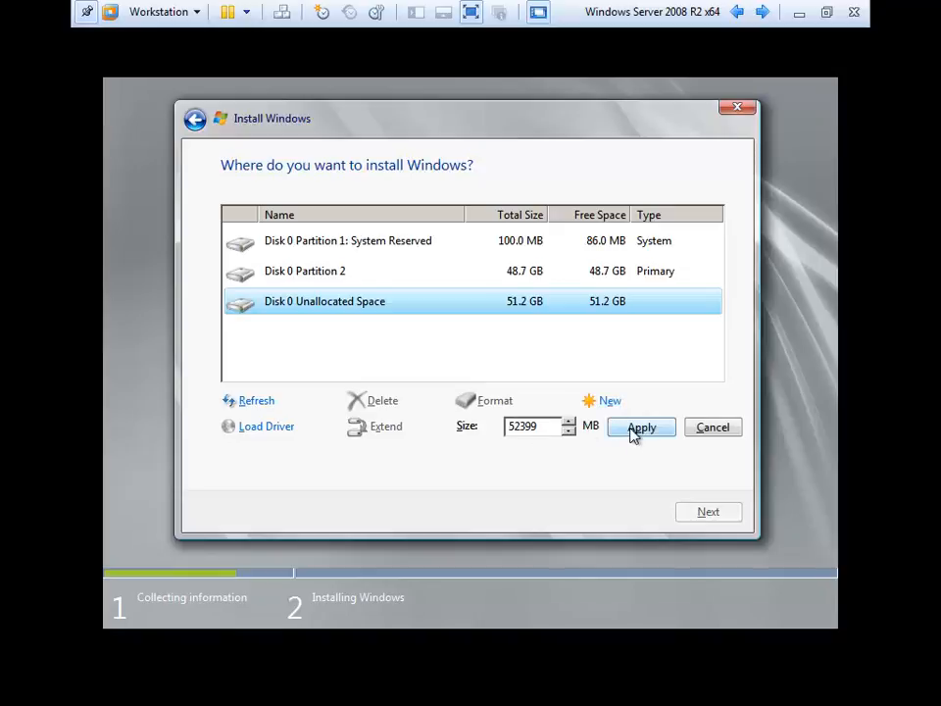
left_click(627, 432)
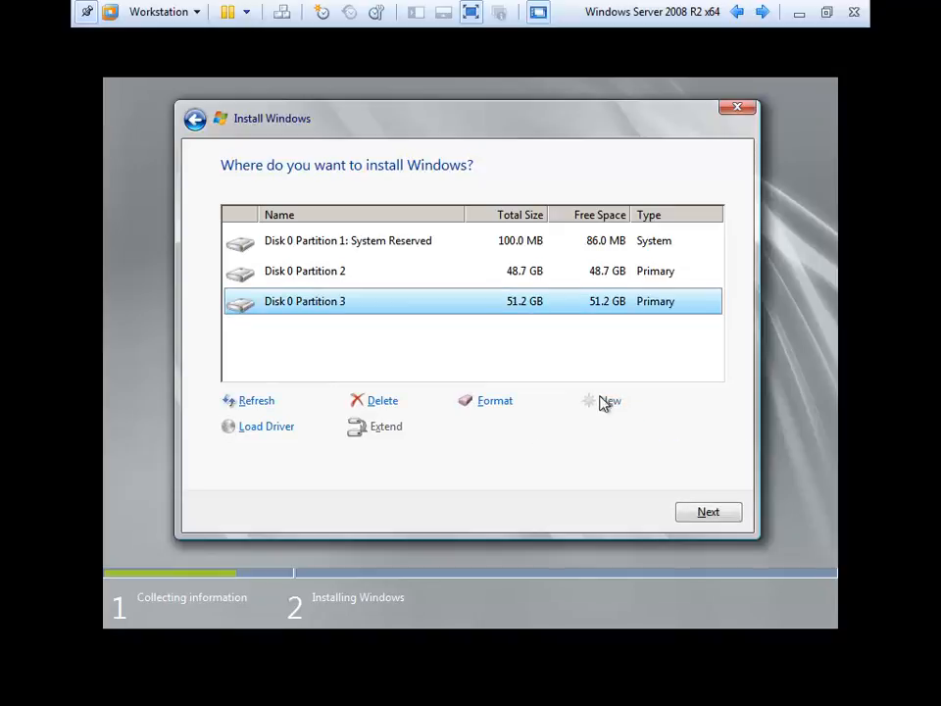
Format Disk 0 Partition 2 and Disk 0 Partition 3, accepting the data loss for each.
left_click(446, 280)
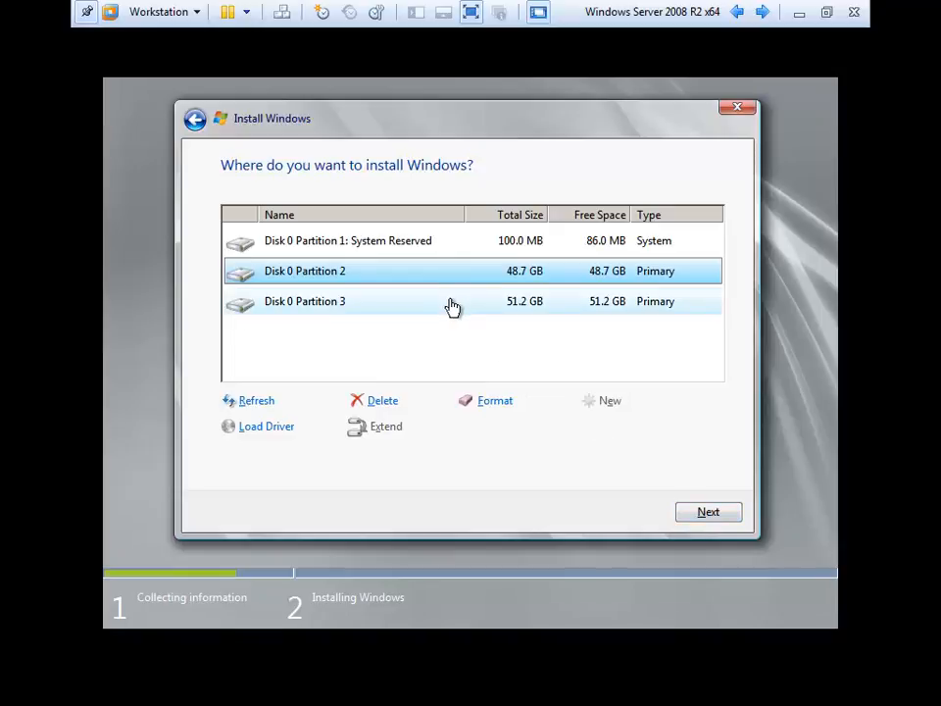
left_click(376, 315)
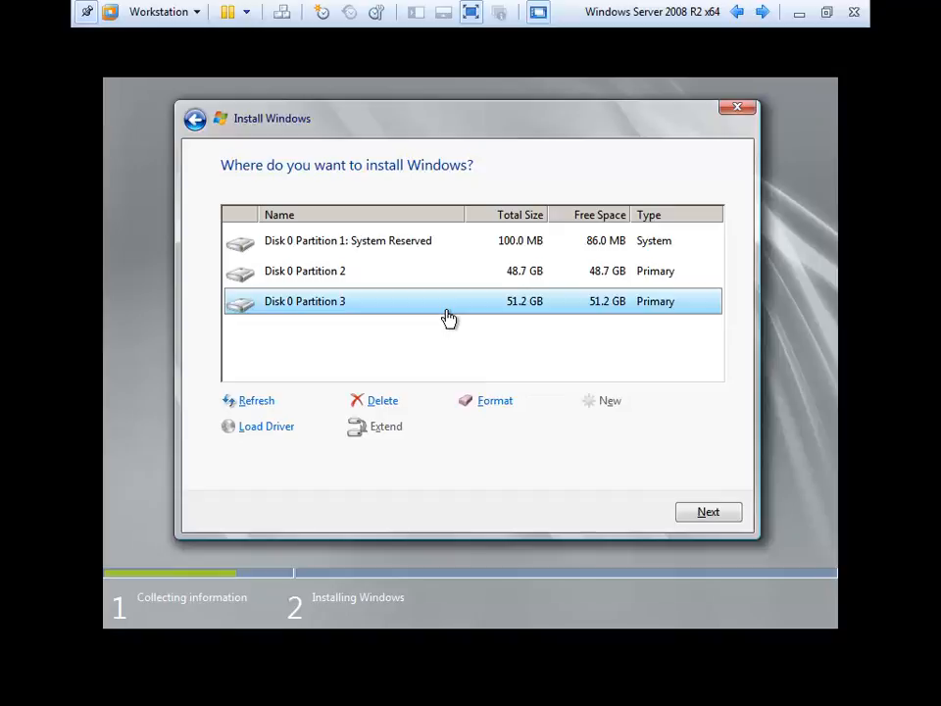
left_click(343, 284)
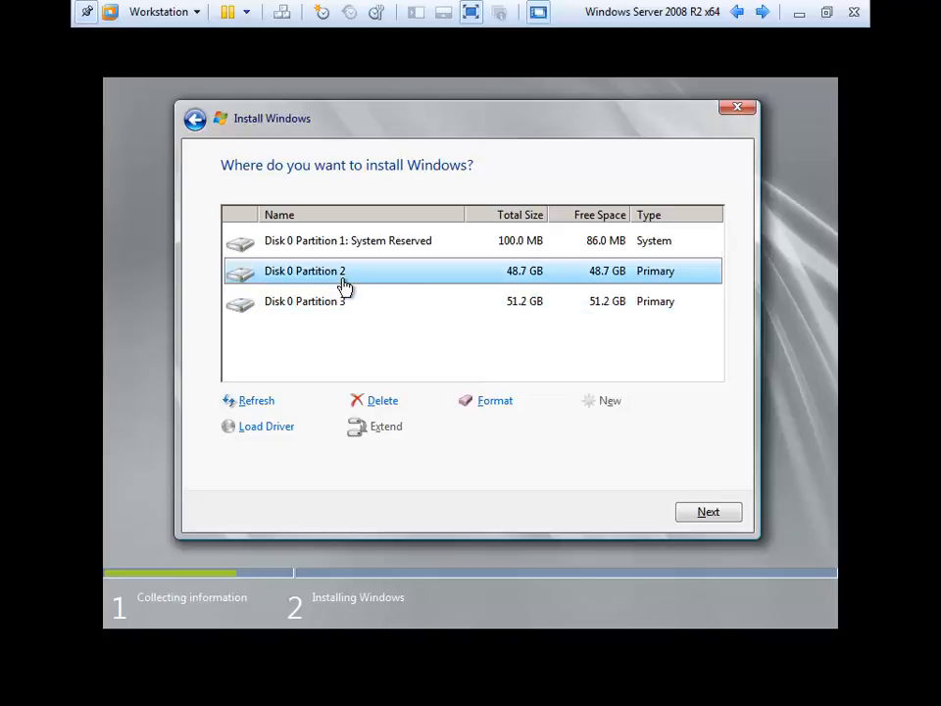
left_click(495, 404)
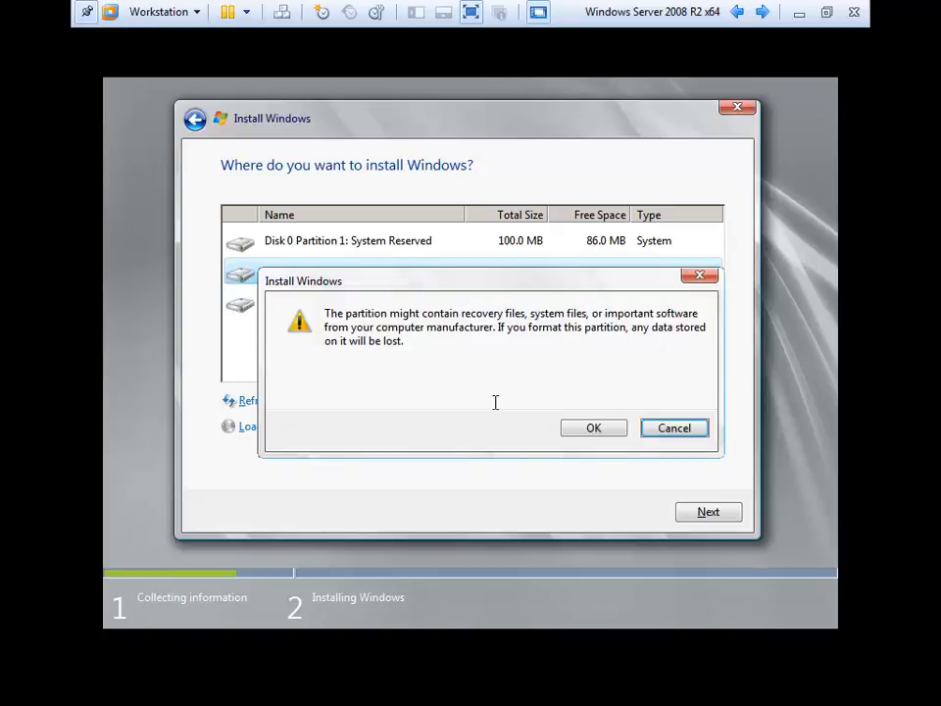
left_click(590, 426)
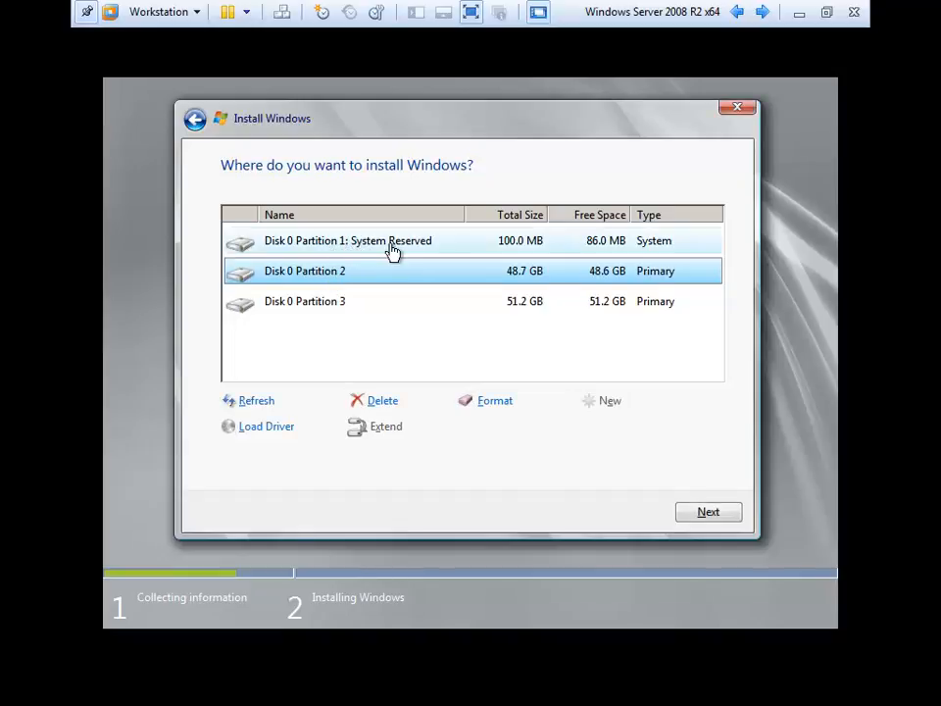
left_click(331, 307)
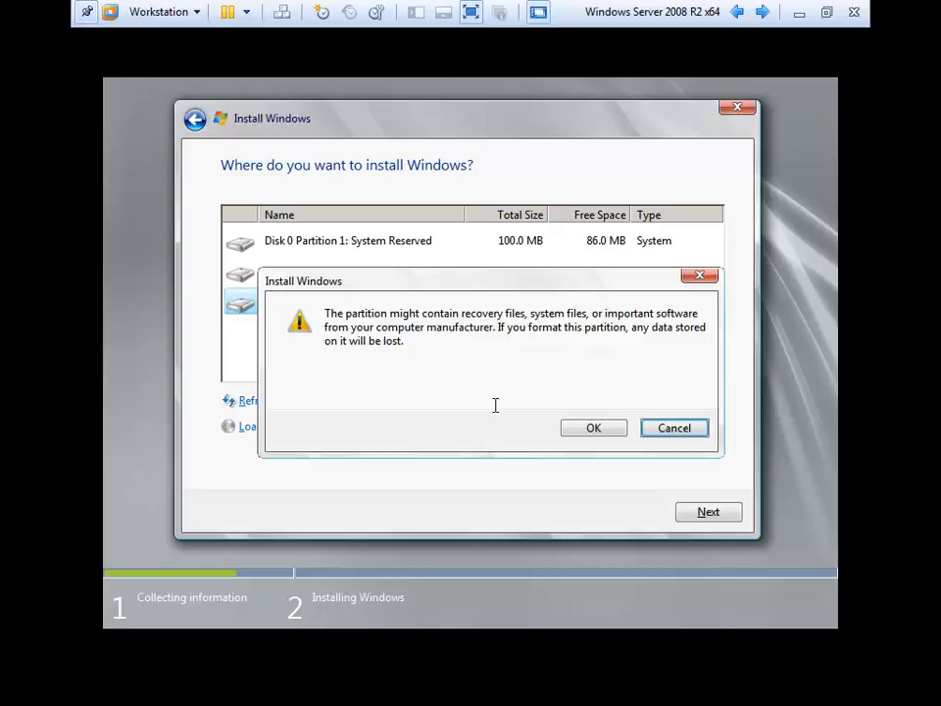
left_click(596, 429)
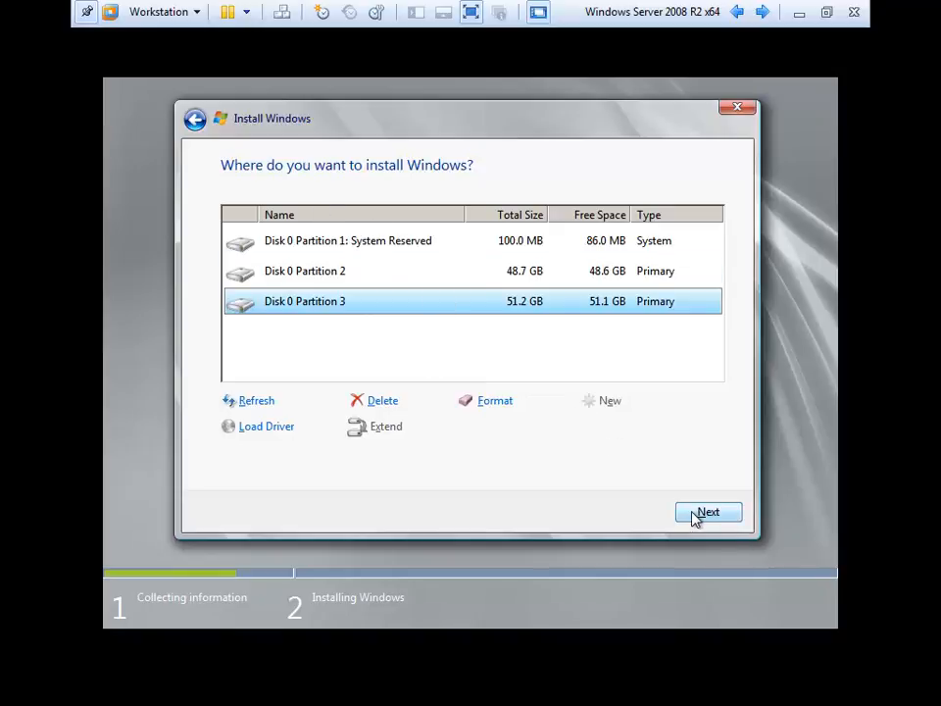
Choose Disk 0 Partition 2 as the installation destination and start installing Windows.
left_click(304, 277)
left_click(330, 245)
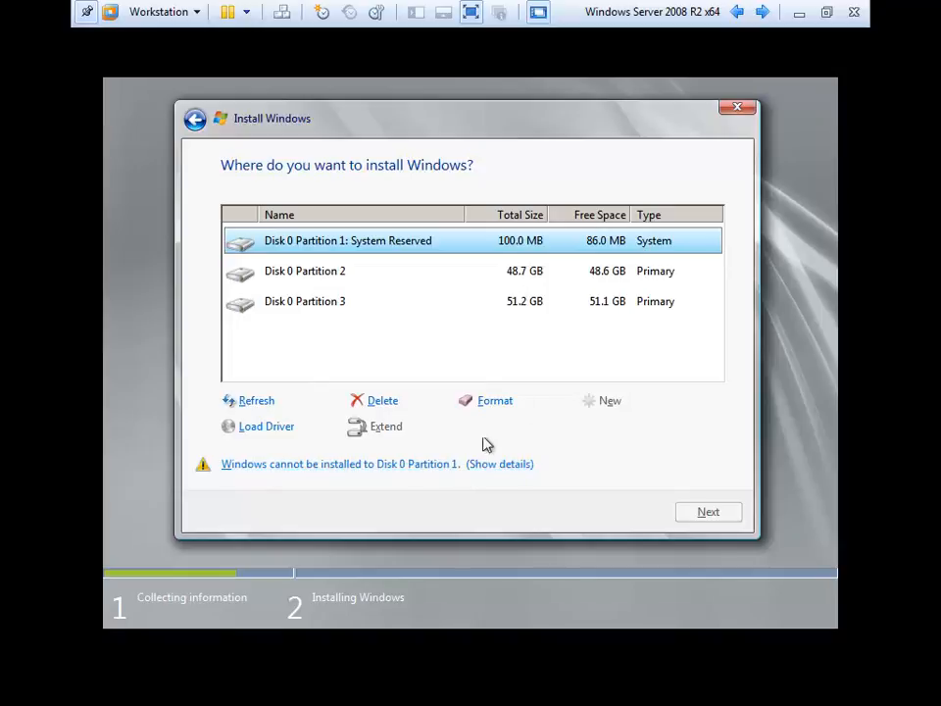
left_click(502, 278)
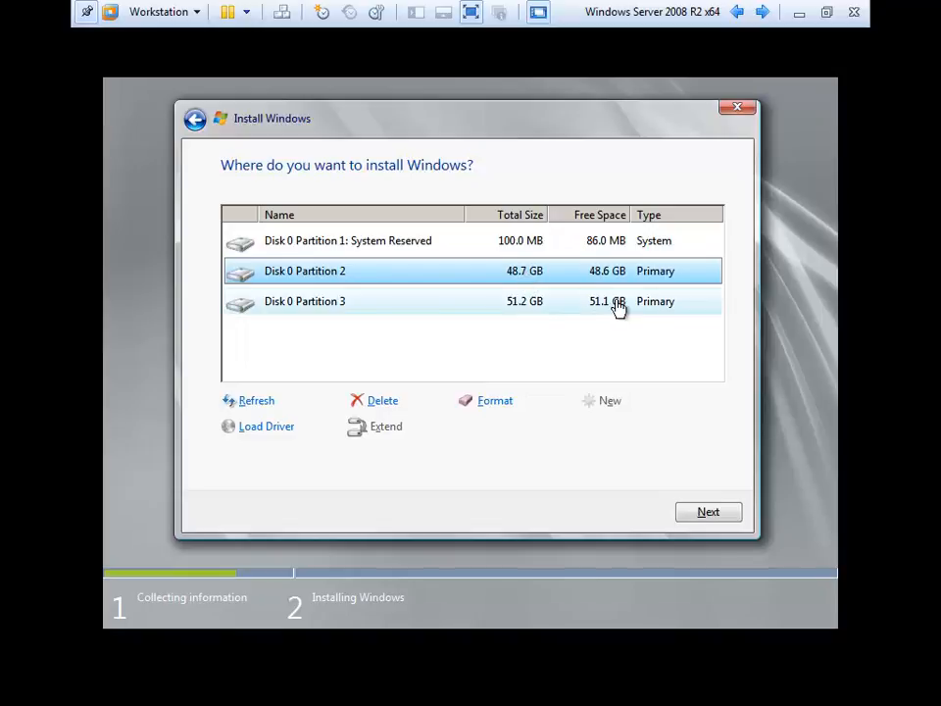
left_click(720, 516)
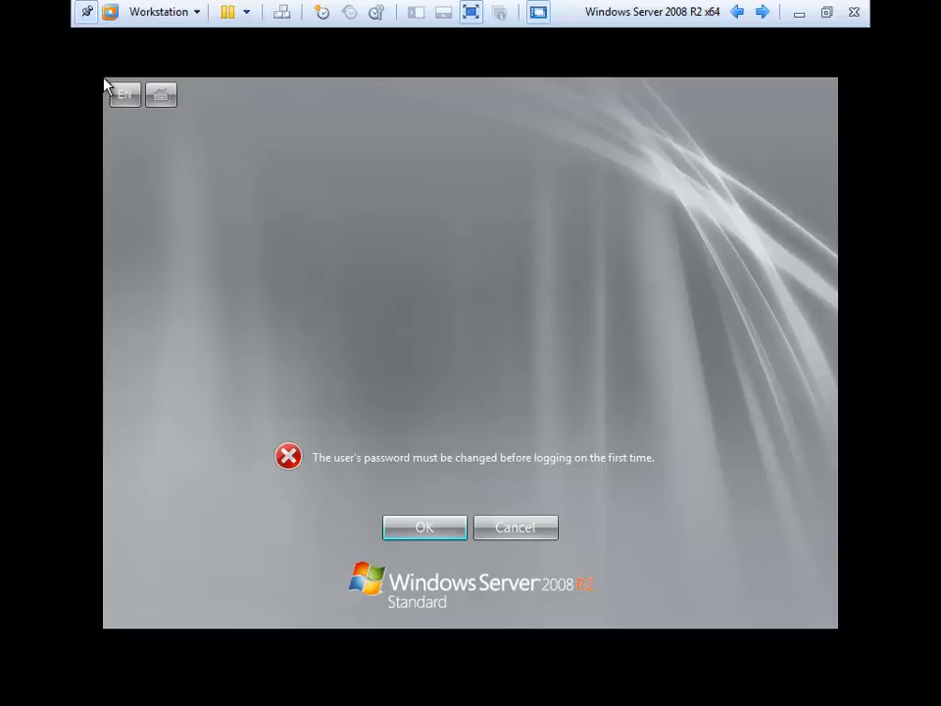
Set and confirm a new password for the Administrator account at first logon, and continue to the desktop.
left_click(432, 527)
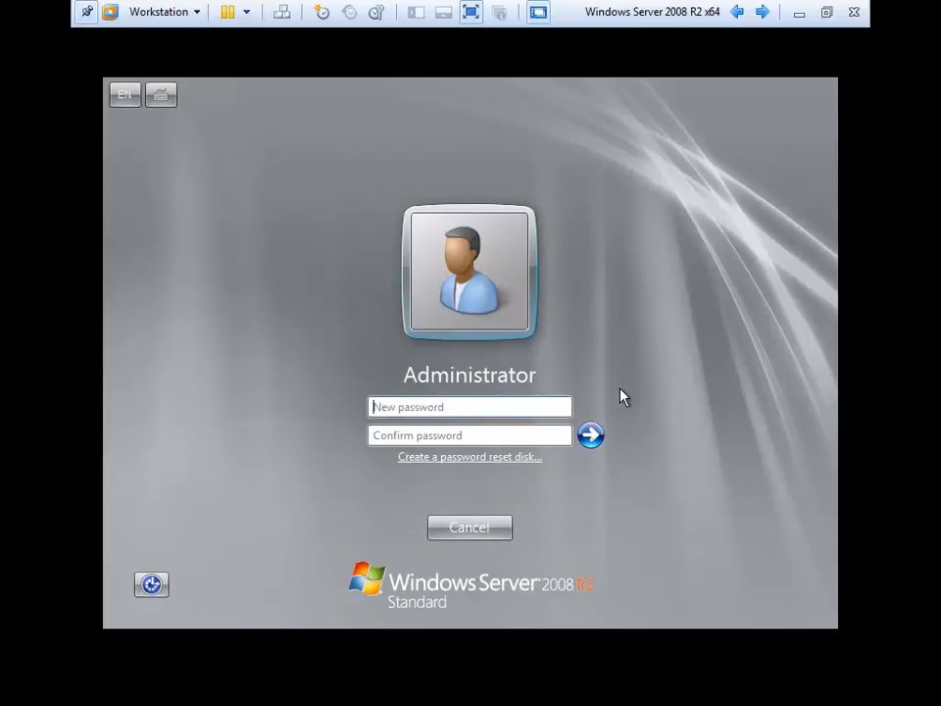
left_click(476, 405)
type("•••••")
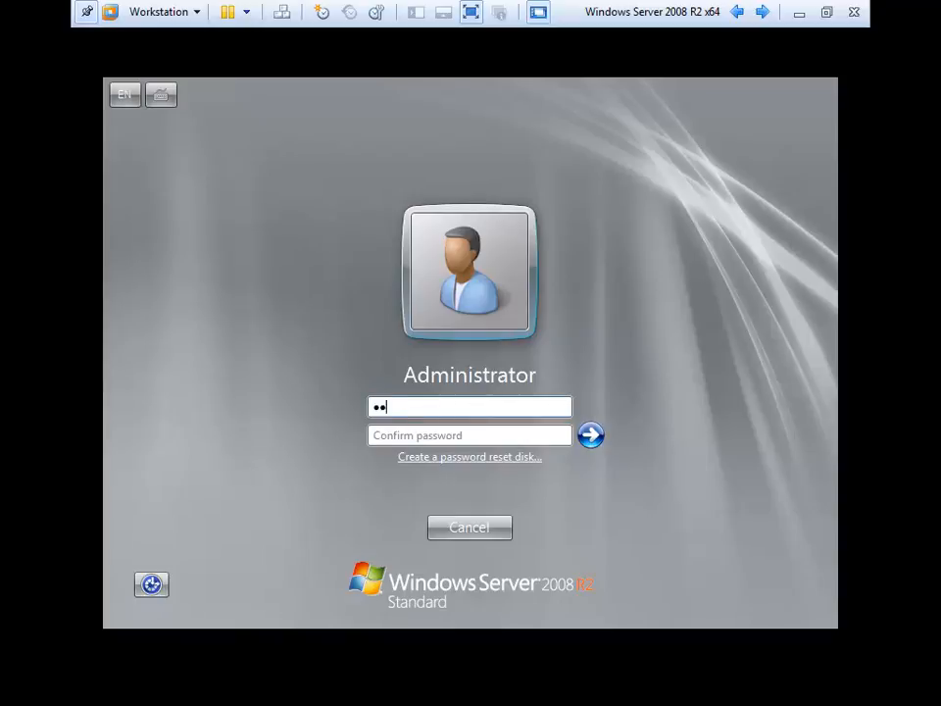
type("•••••")
key("Tab")
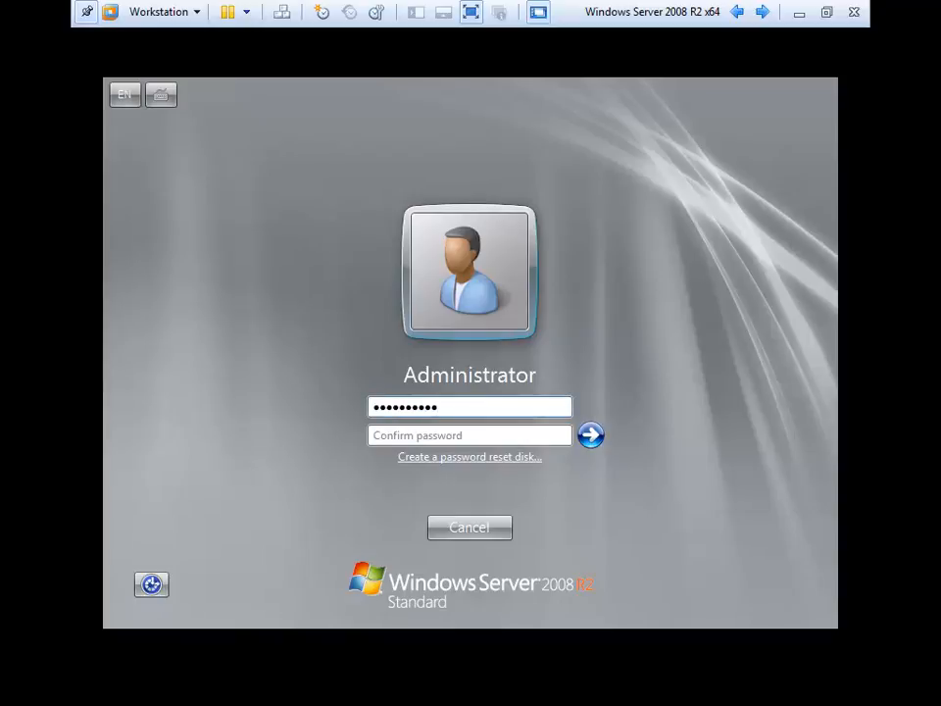
type("••••••••••")
left_click(590, 438)
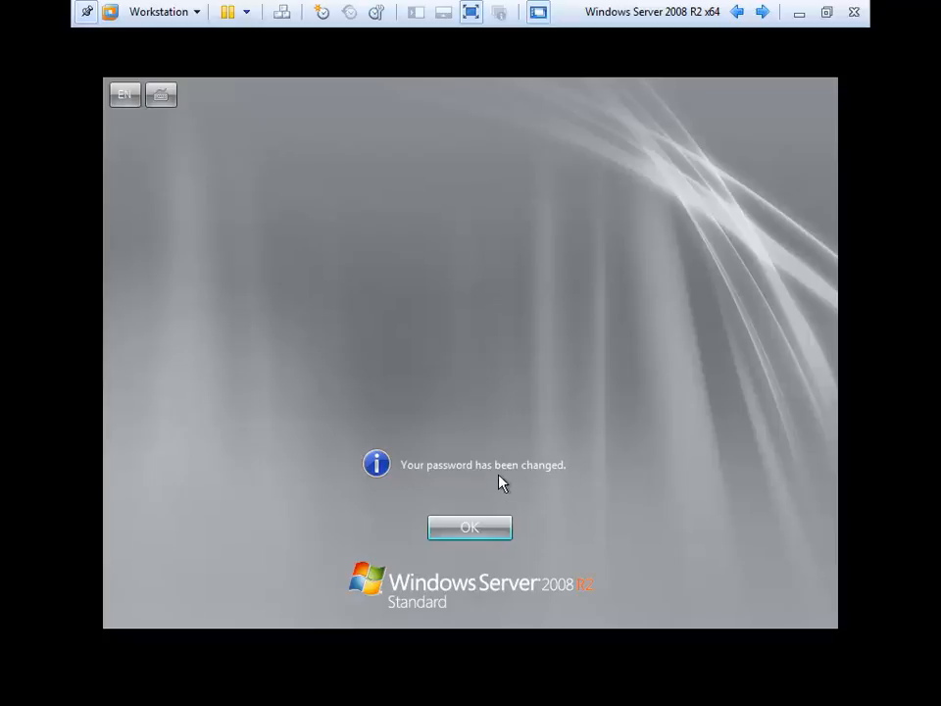
left_click(483, 533)
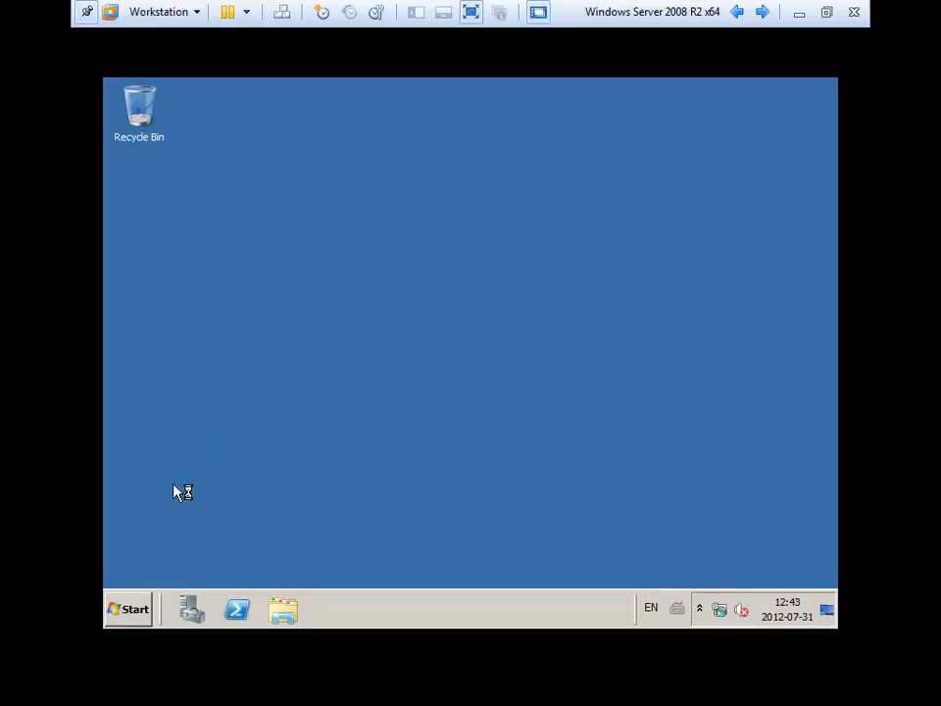
Set the Initial Configuration Tasks window not to show at logon and close it.
left_click(124, 608)
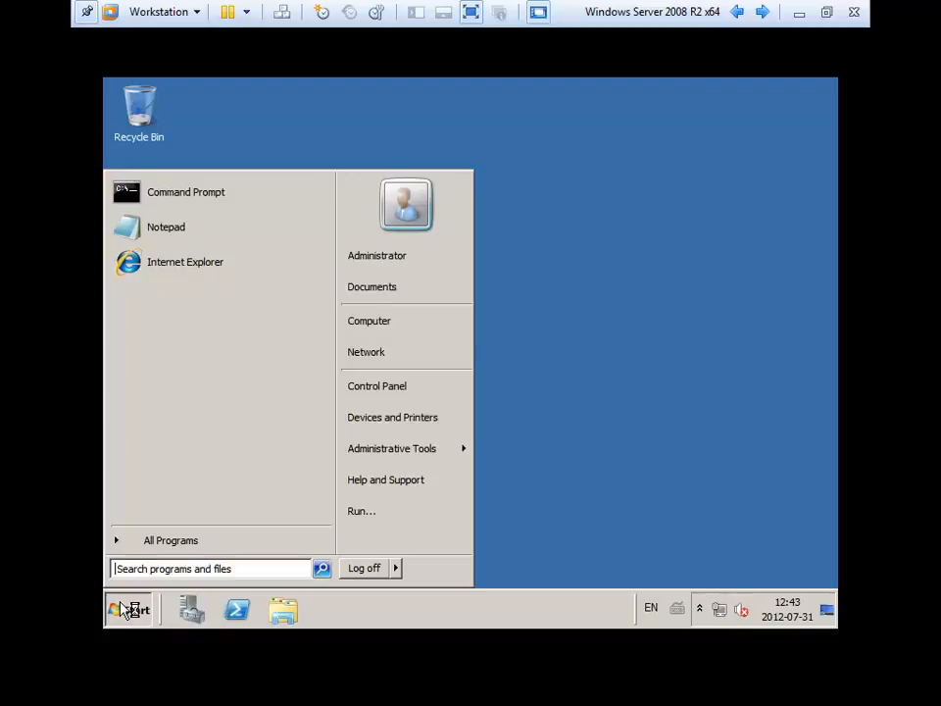
left_click(123, 608)
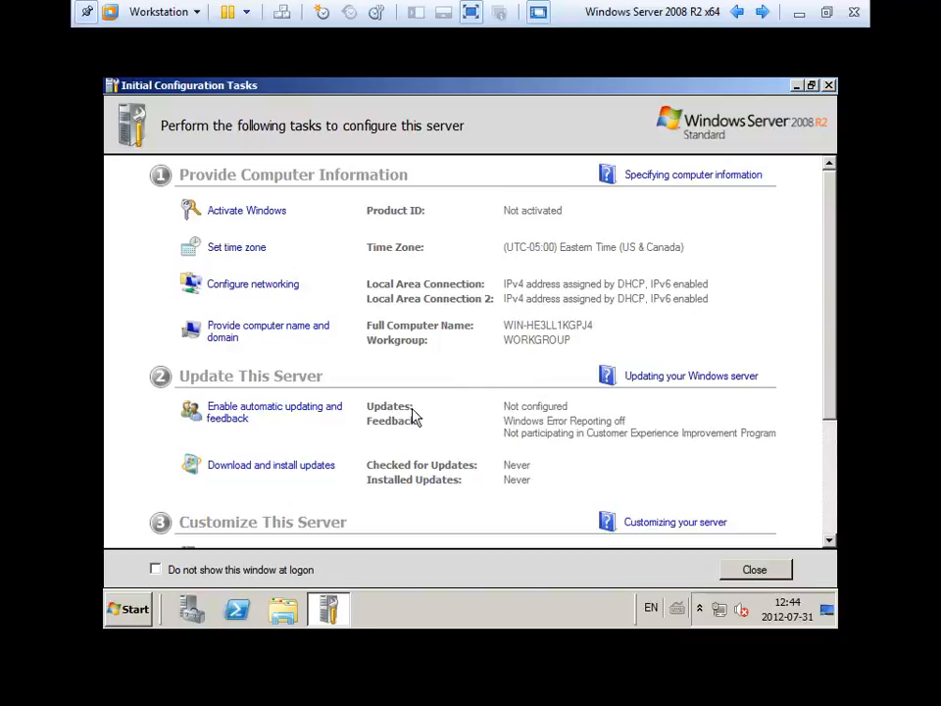
left_click(179, 577)
left_click(747, 571)
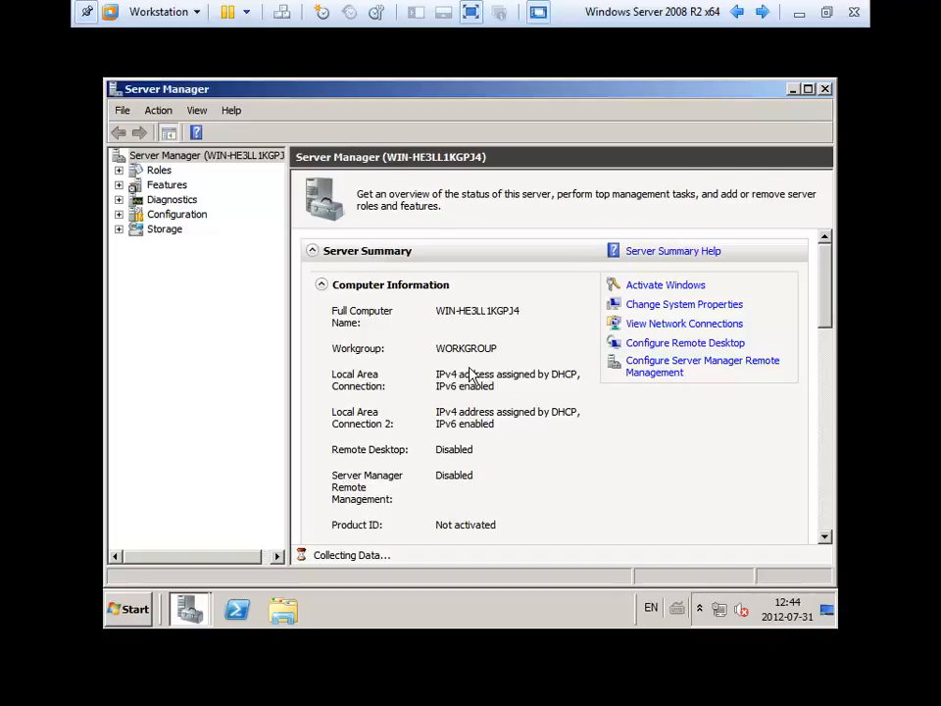
Review the Computer Information and Security Information sections of the Server Manager summary.
left_click_drag(825, 283, 832, 310)
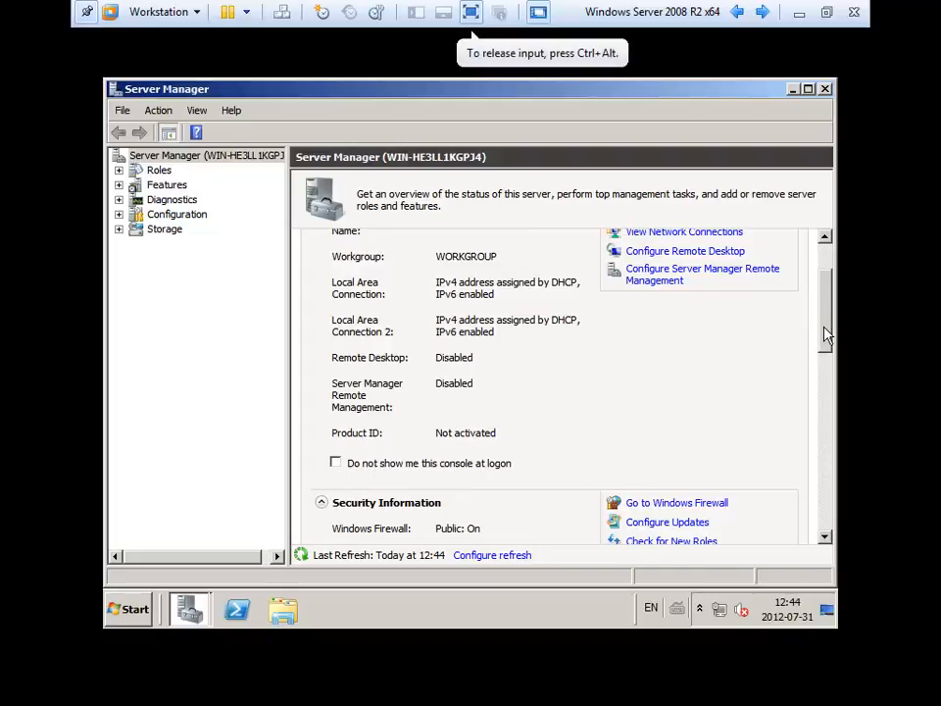
left_click_drag(826, 332, 824, 398)
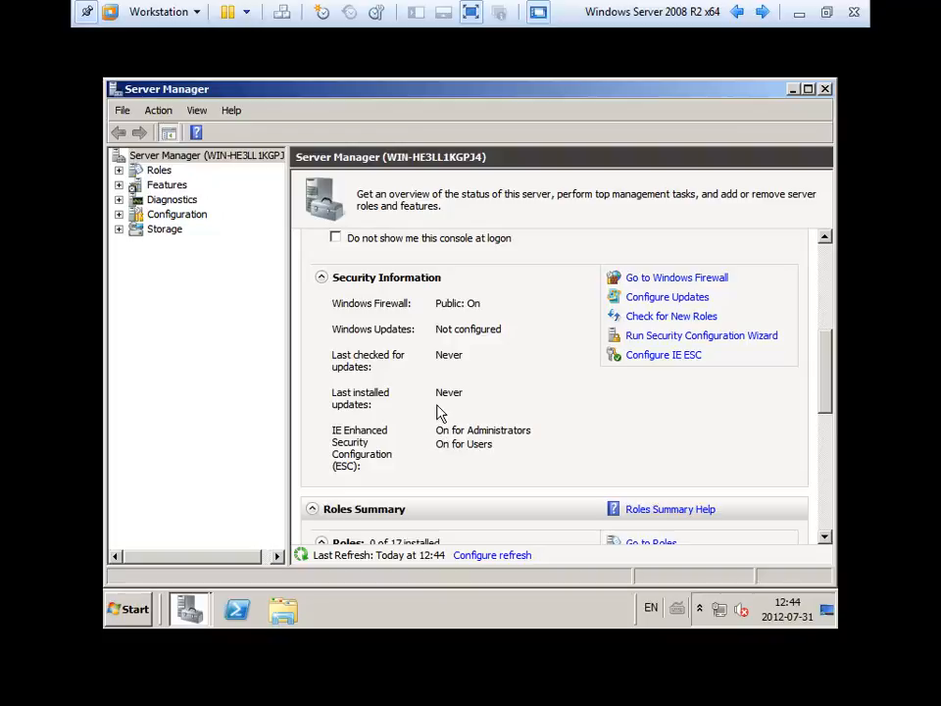
left_click_drag(827, 347, 833, 255)
scroll(362, 430, "down", 5)
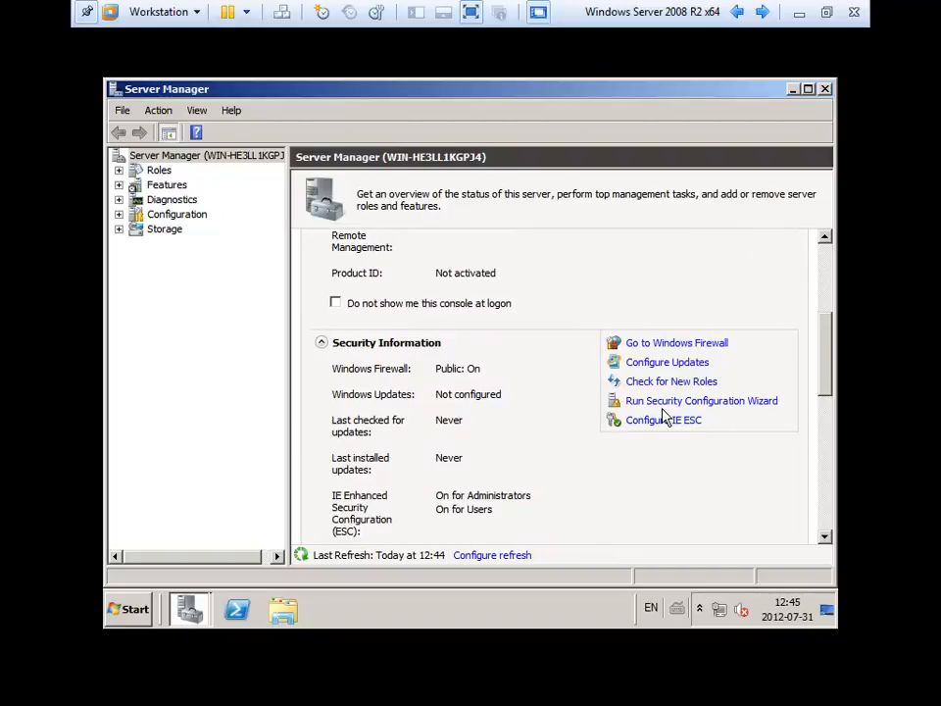
Turn off Internet Explorer Enhanced Security Configuration for Administrators, leaving it on for Users.
left_click(686, 423)
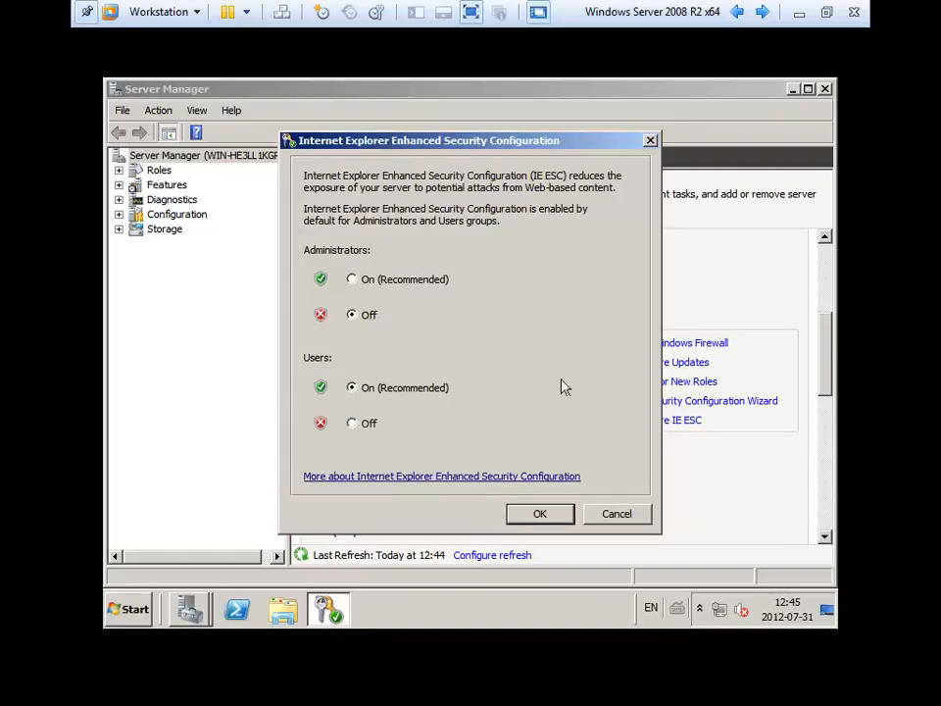
left_click(539, 515)
left_click(540, 514)
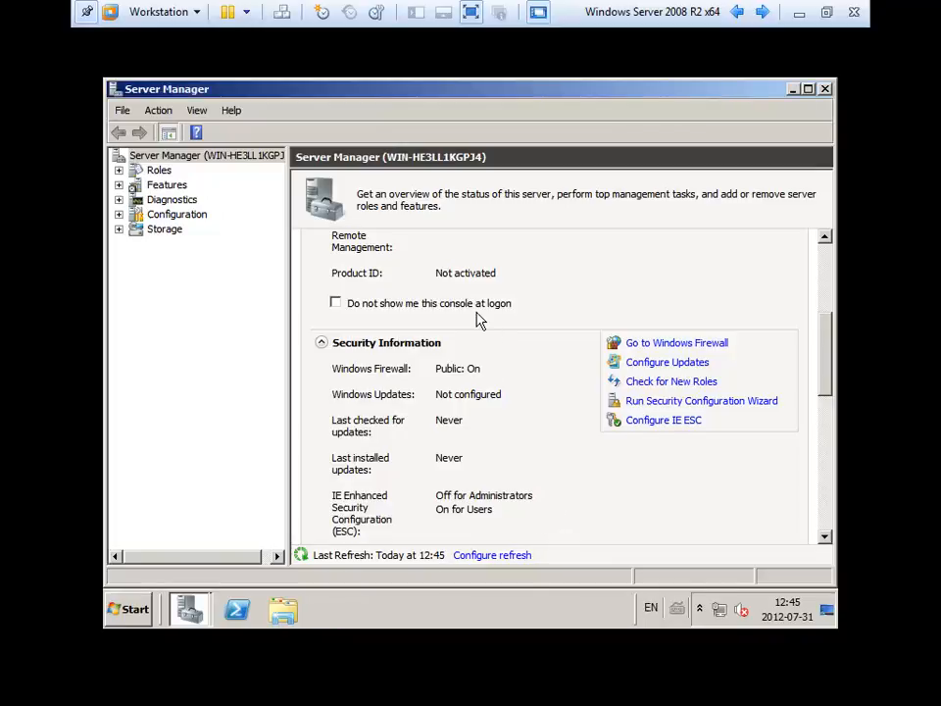
Set the Server Manager console not to show at logon and close it.
left_click(371, 310)
left_click(824, 92)
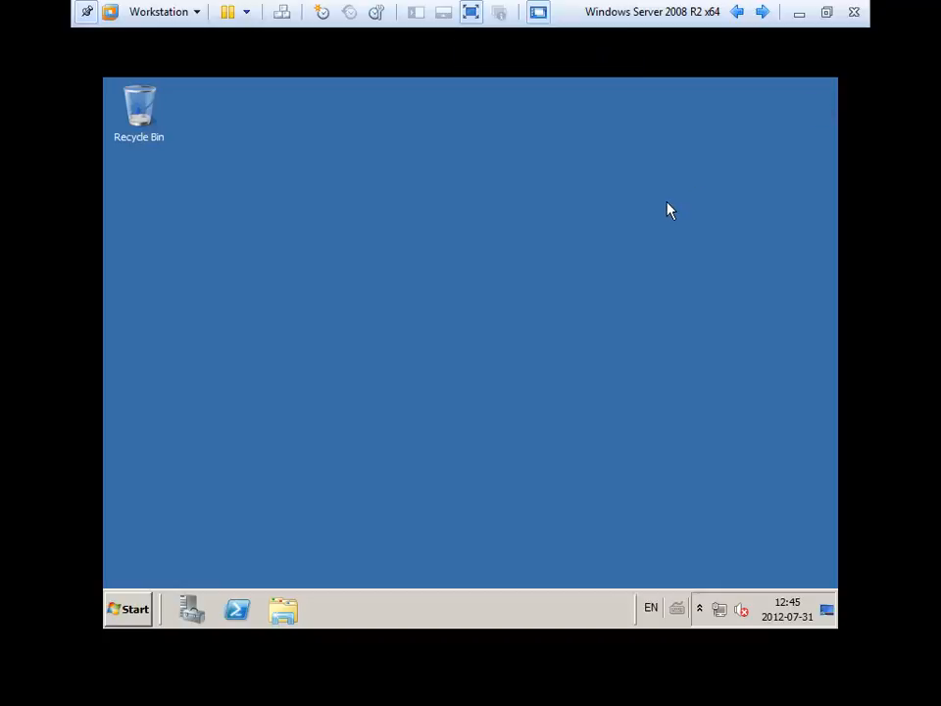
Show the Computer icon on the desktop.
left_click(128, 609)
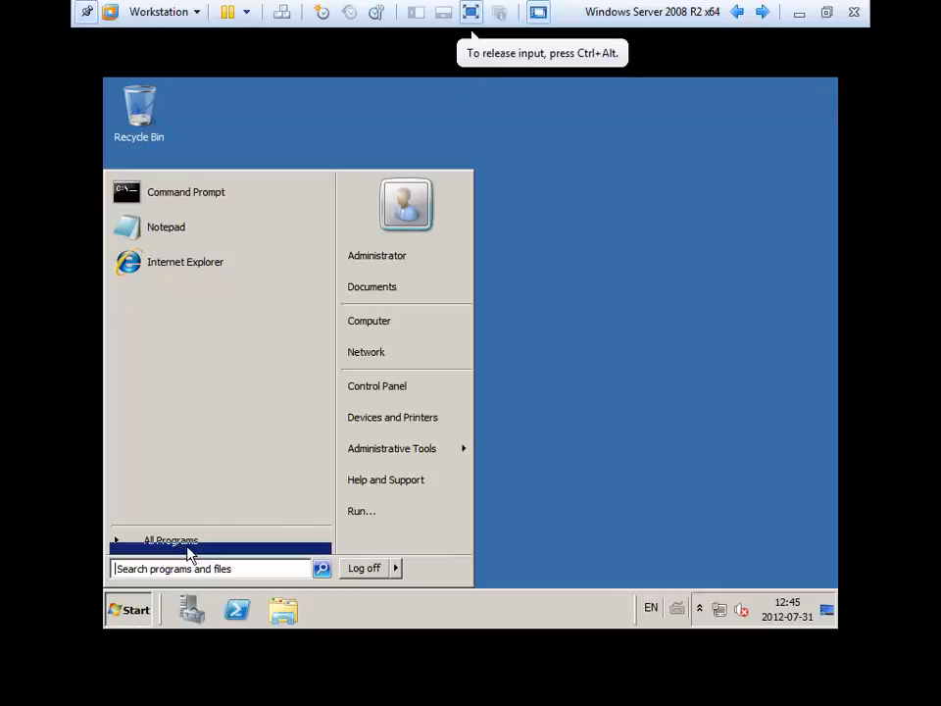
left_click(386, 327)
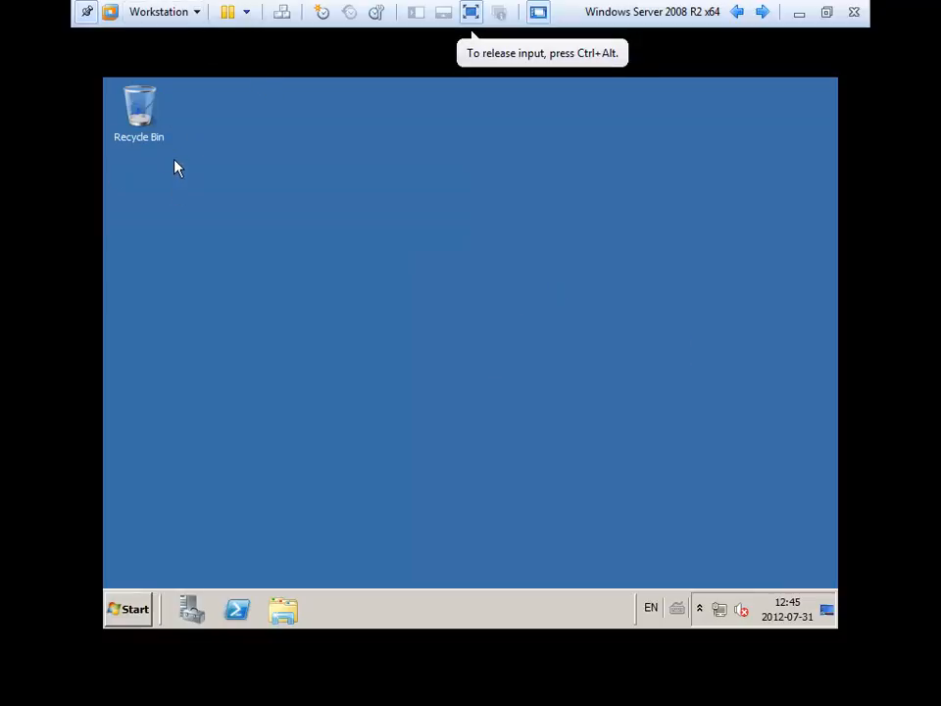
left_click(125, 612)
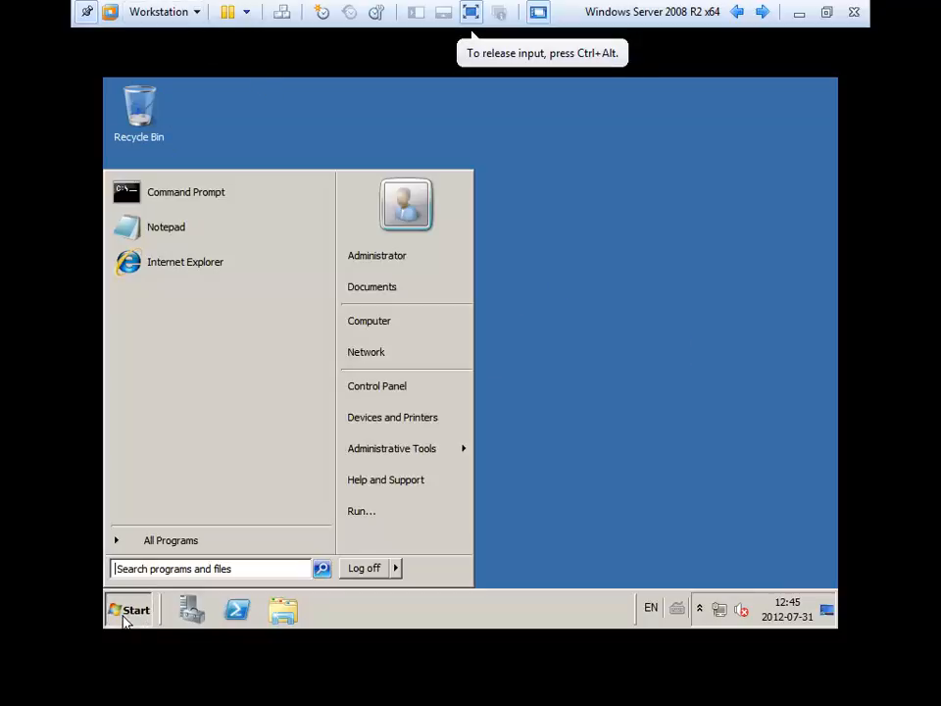
right_click(383, 334)
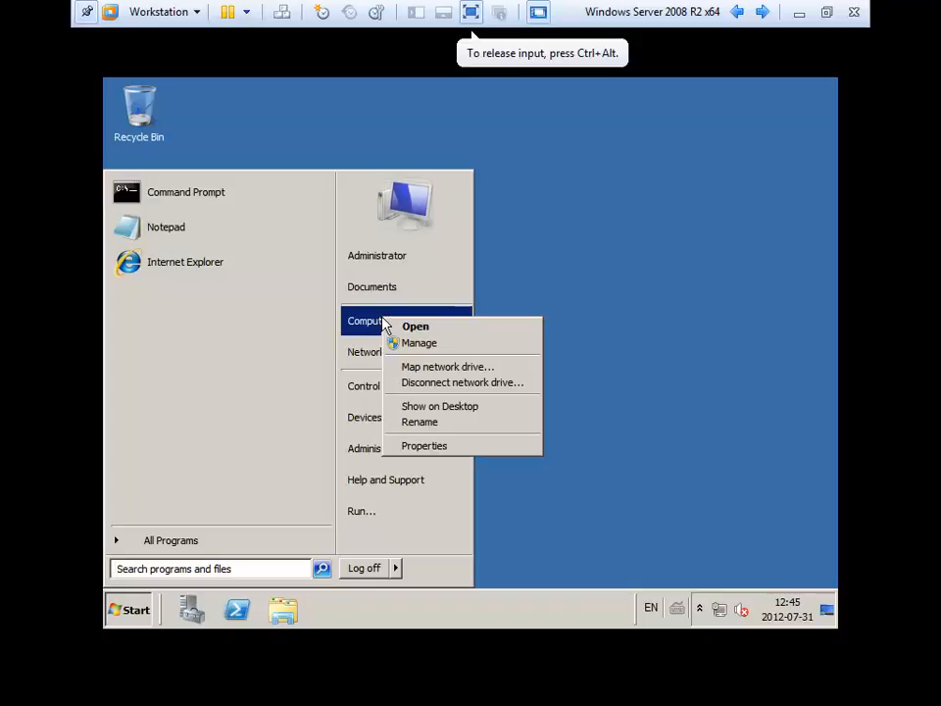
left_click(402, 408)
left_click(182, 131)
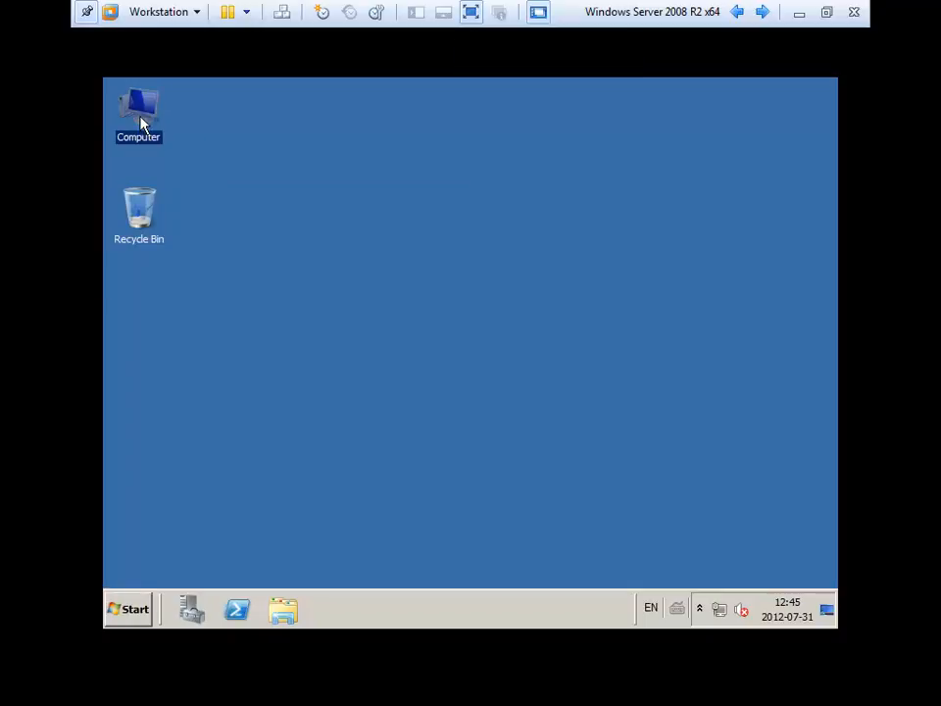
left_click(235, 202)
Open Computer from the desktop and rename the C: drive as OS.
double_click(135, 102)
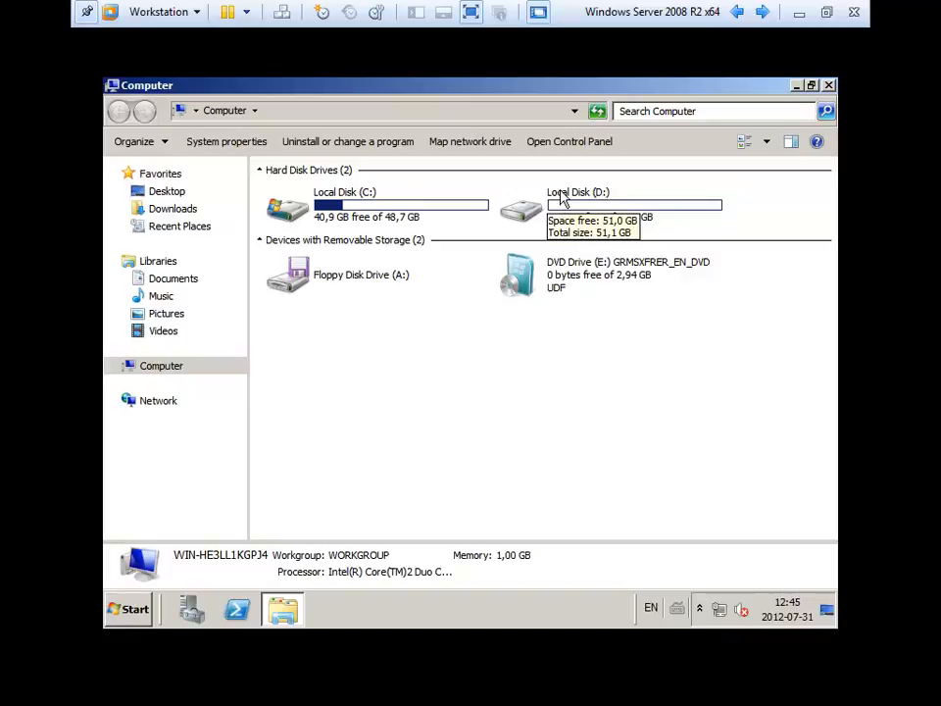
left_click(342, 210)
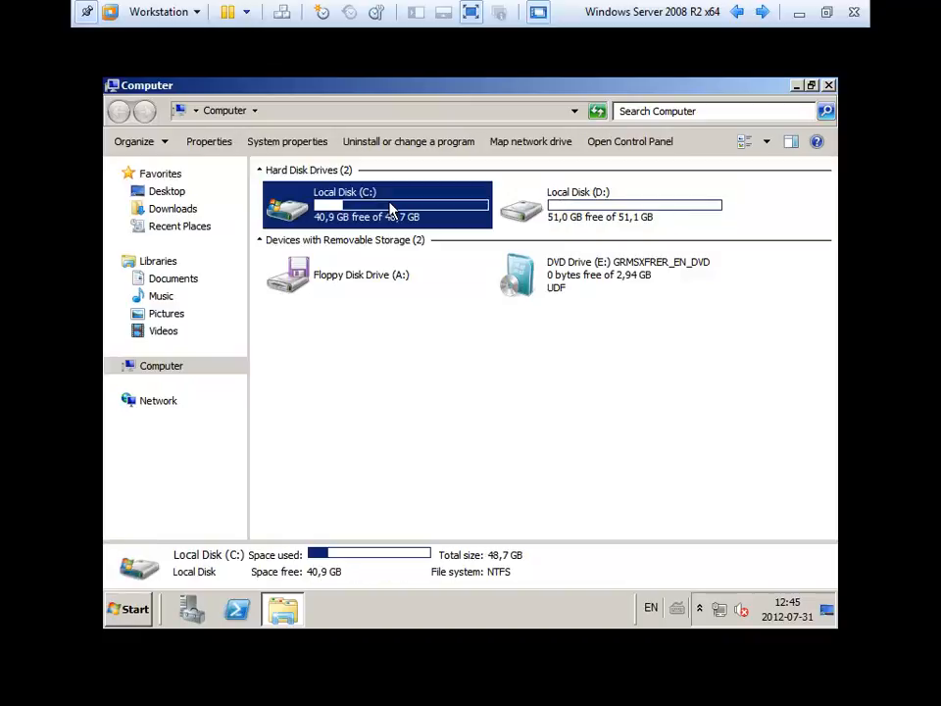
right_click(390, 201)
left_click(481, 380)
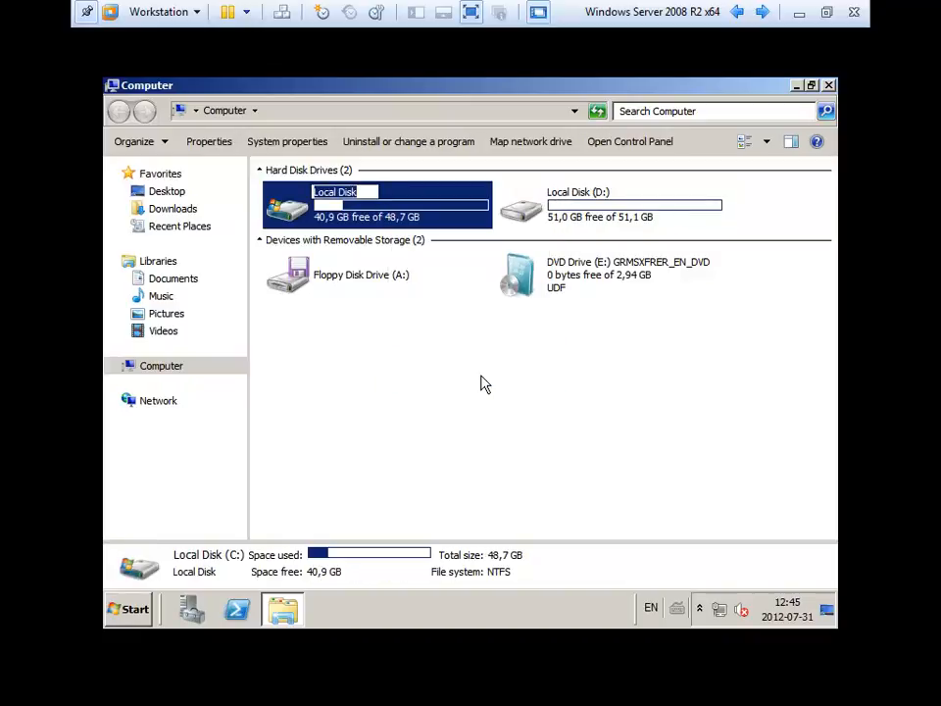
type("OS")
key("Return")
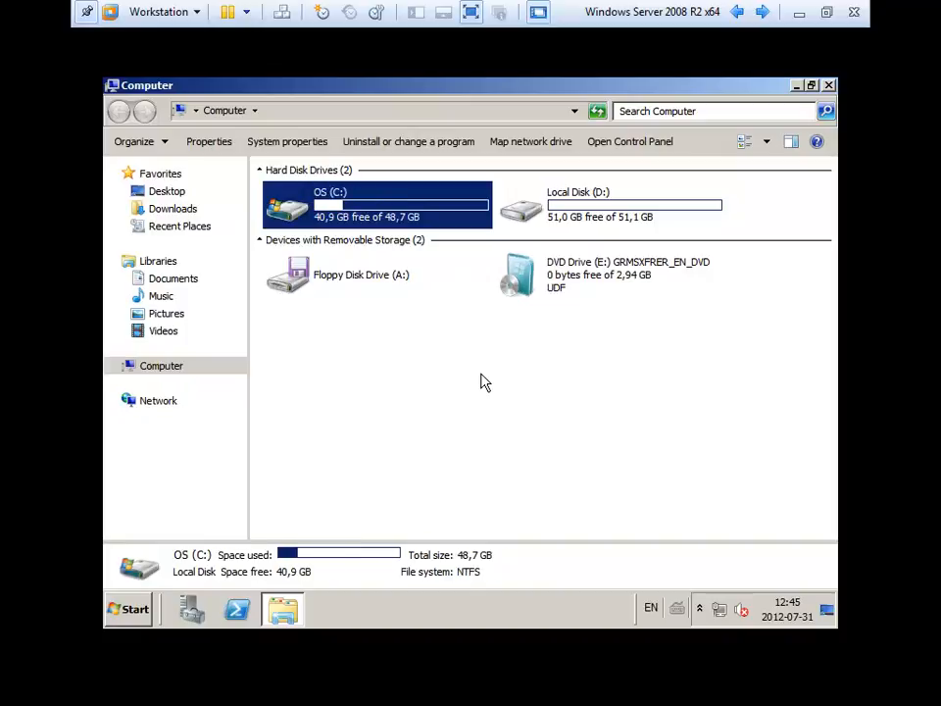
Rename the D: drive as DATA.
left_click(588, 203)
right_click(586, 196)
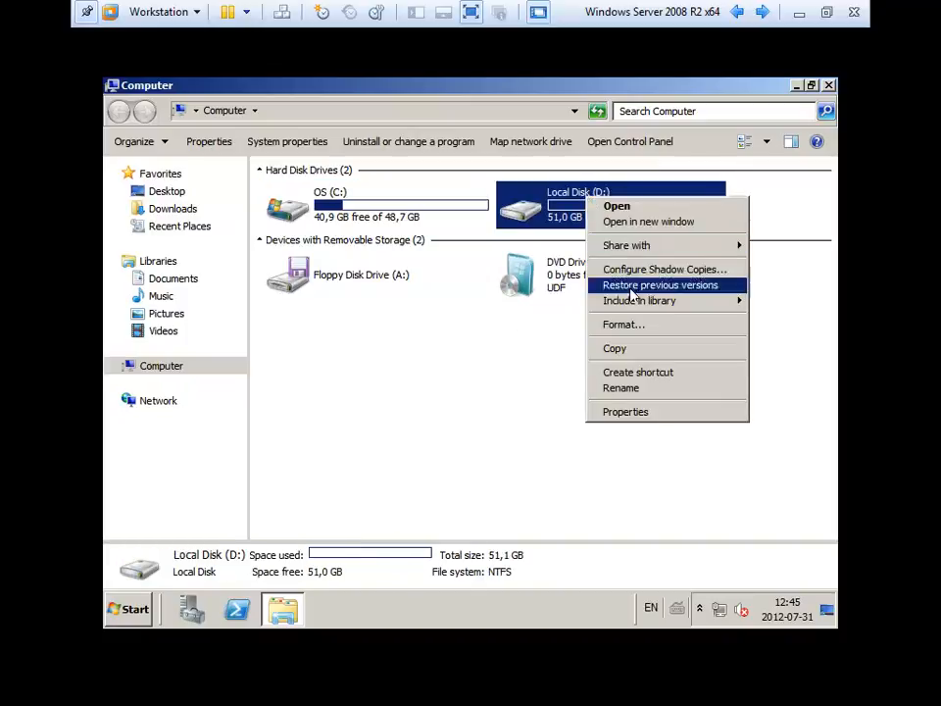
left_click(625, 392)
left_click(624, 392)
right_click(578, 177)
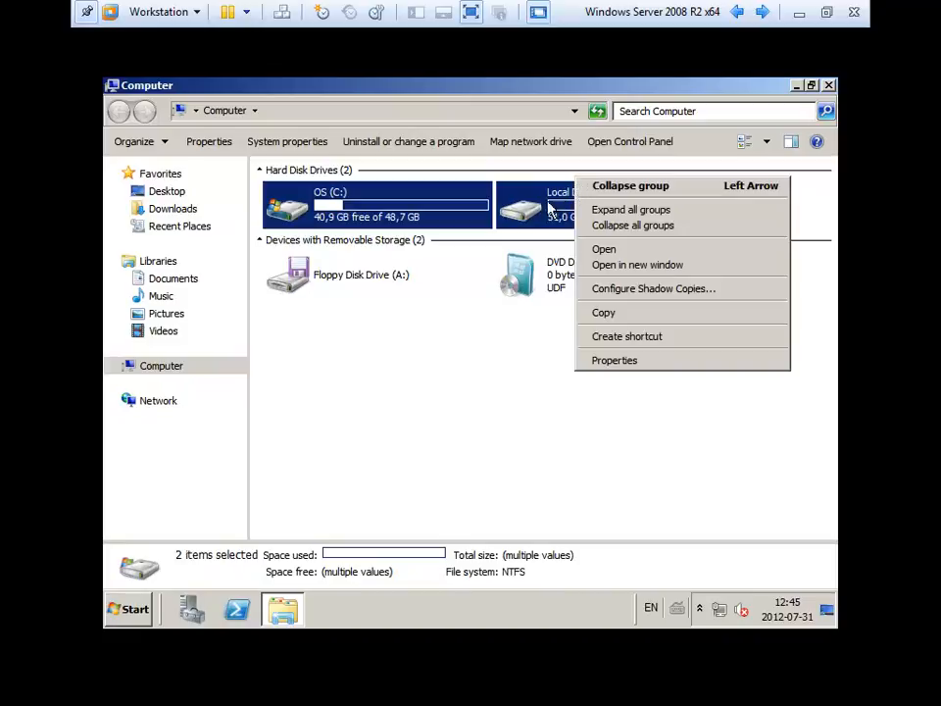
left_click(544, 208)
right_click(532, 204)
left_click(596, 397)
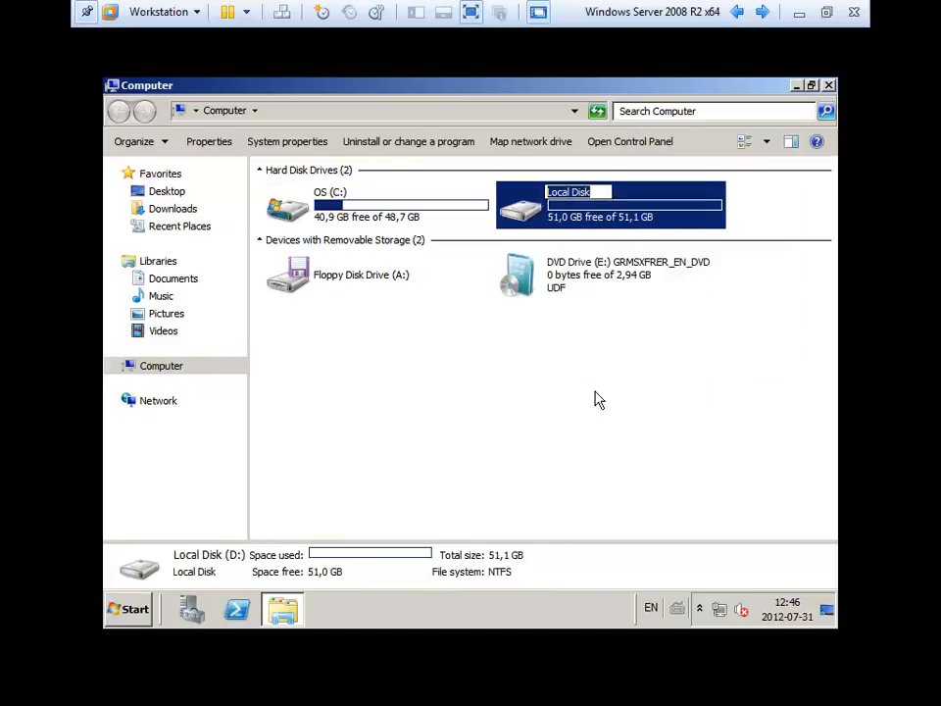
type("Donn")
key("BackSpace")
key("BackSpace")
key("BackSpace")
type("ONNESS")
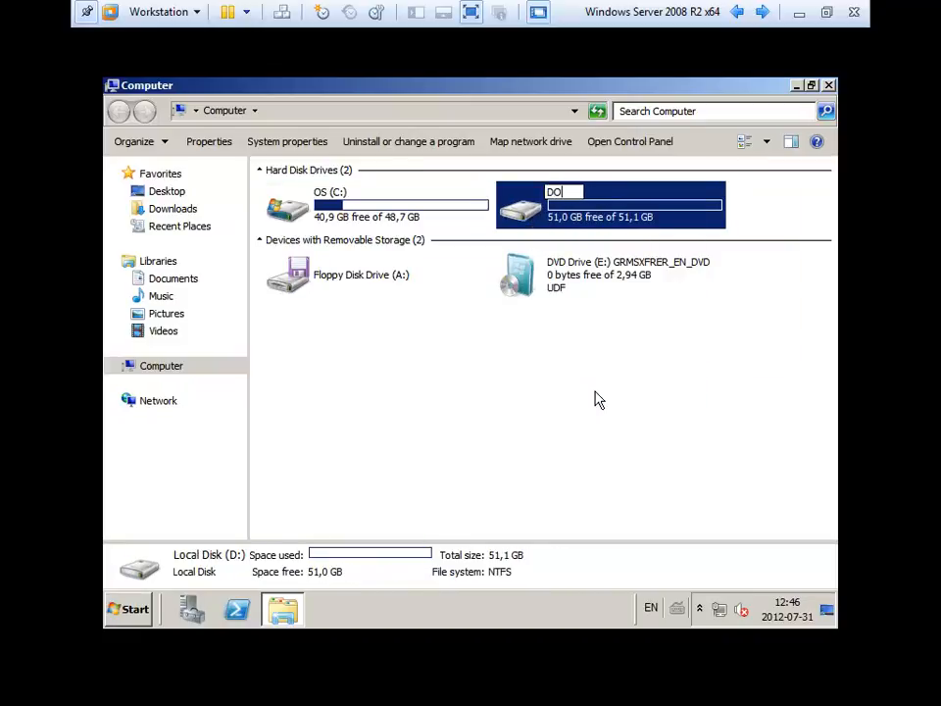
key("BackSpace")
key("BackSpace")
type("ES")
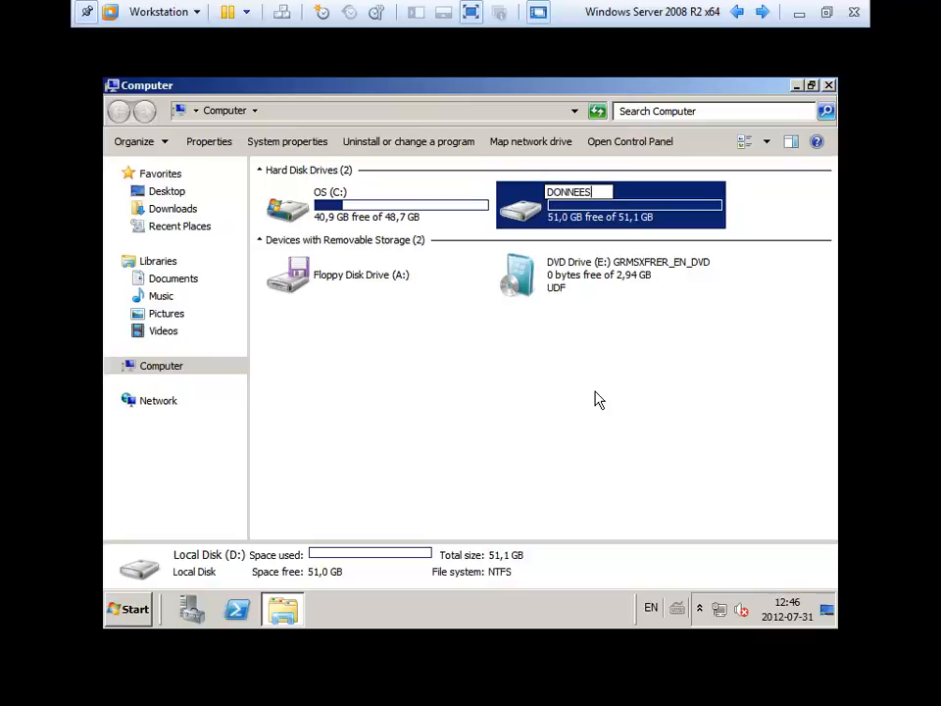
key("BackSpace")
key("BackSpace")
key("BackSpace")
key("BackSpace")
key("BackSpace")
key("BackSpace")
key("BackSpace")
type("DATA")
key("Return")
left_click(598, 400)
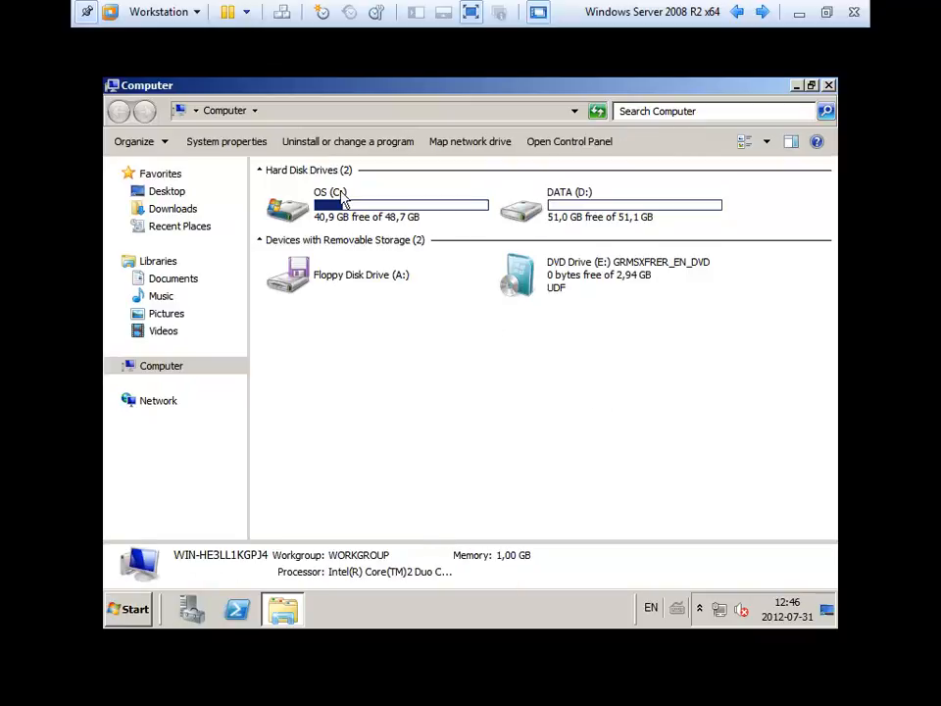
View the contents of the DATA (D:) drive and close the Computer window.
left_click(471, 211)
left_click(572, 211)
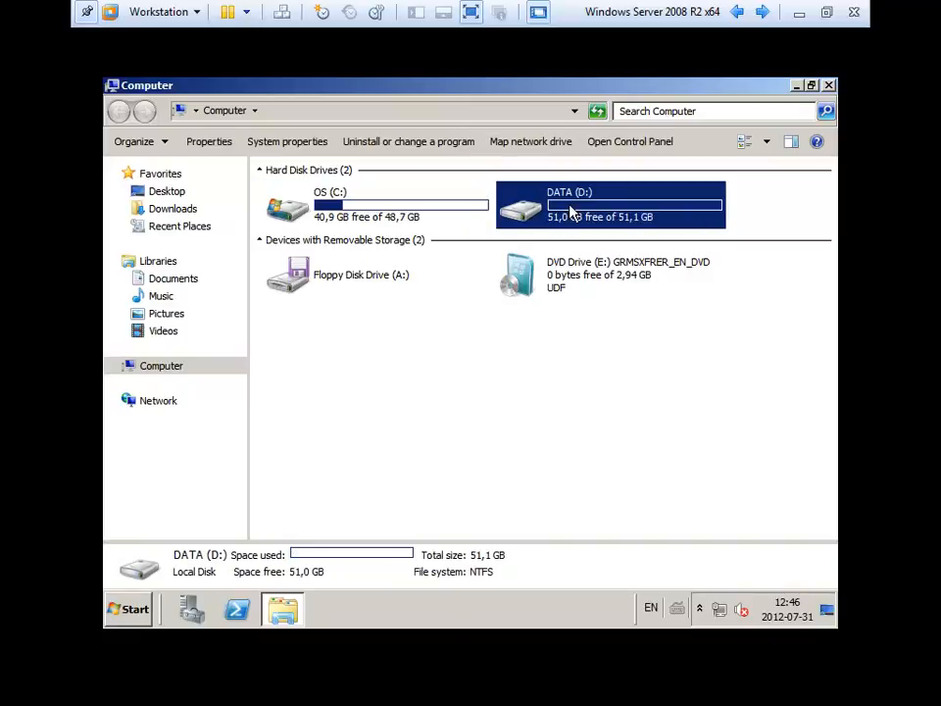
double_click(572, 212)
left_click(119, 112)
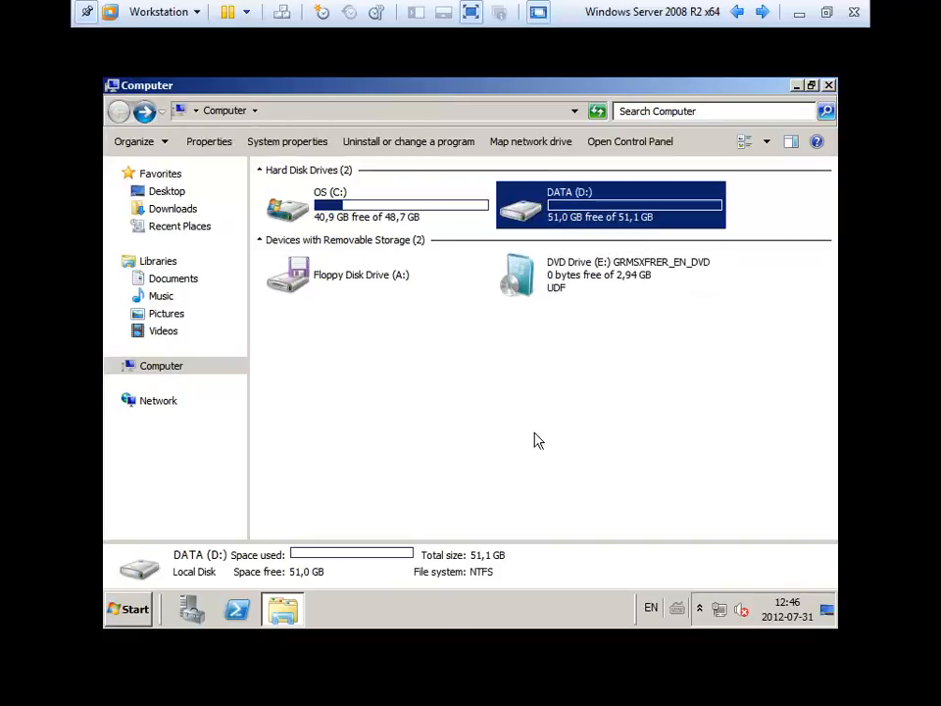
left_click(527, 429)
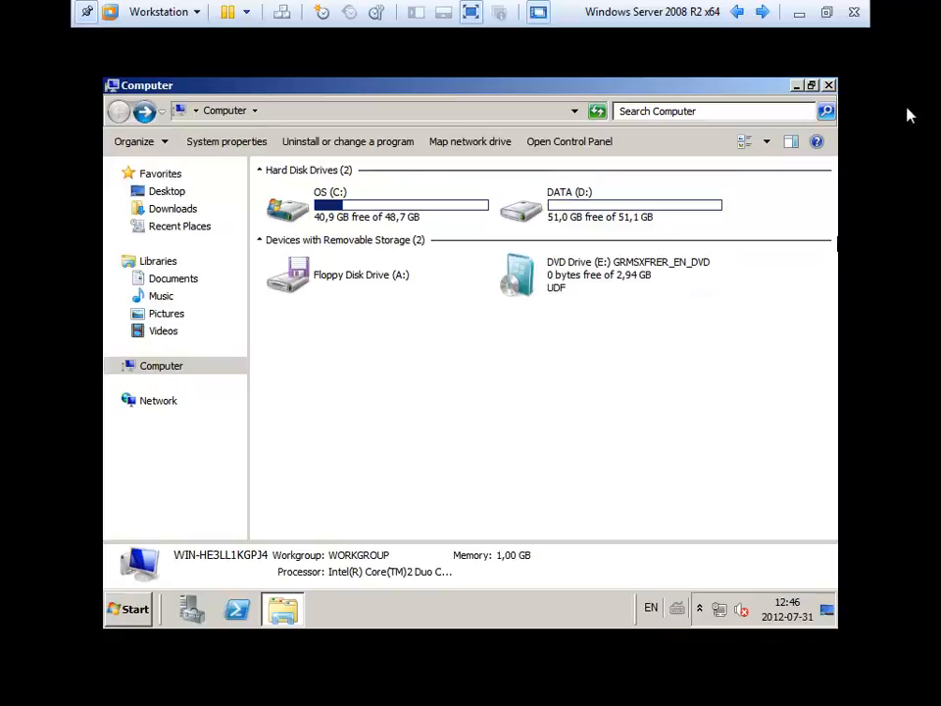
left_click(829, 88)
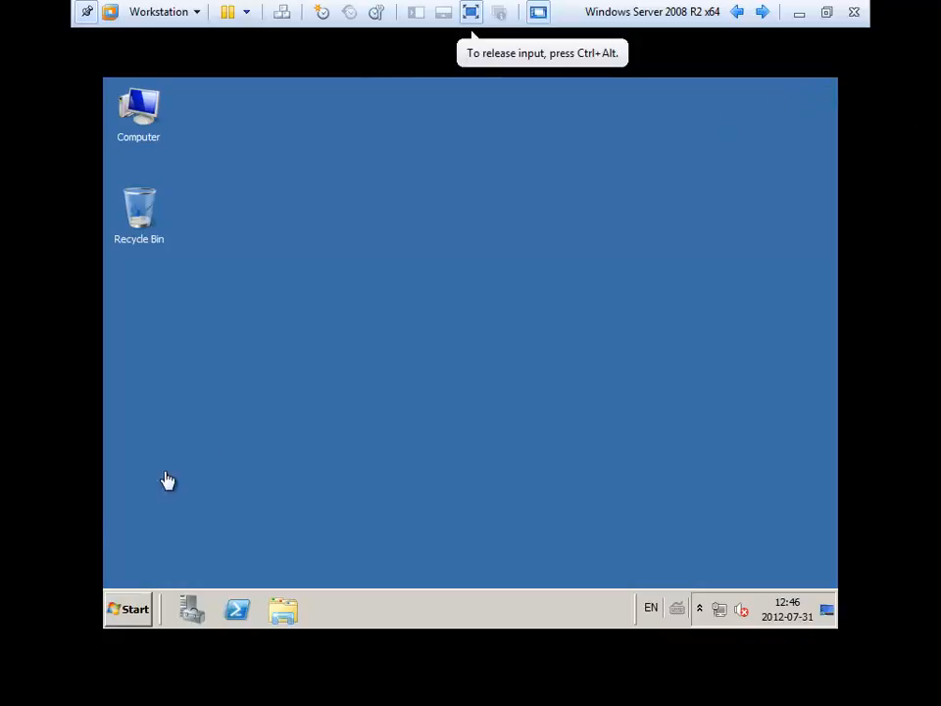
left_click(131, 613)
left_click(682, 442)
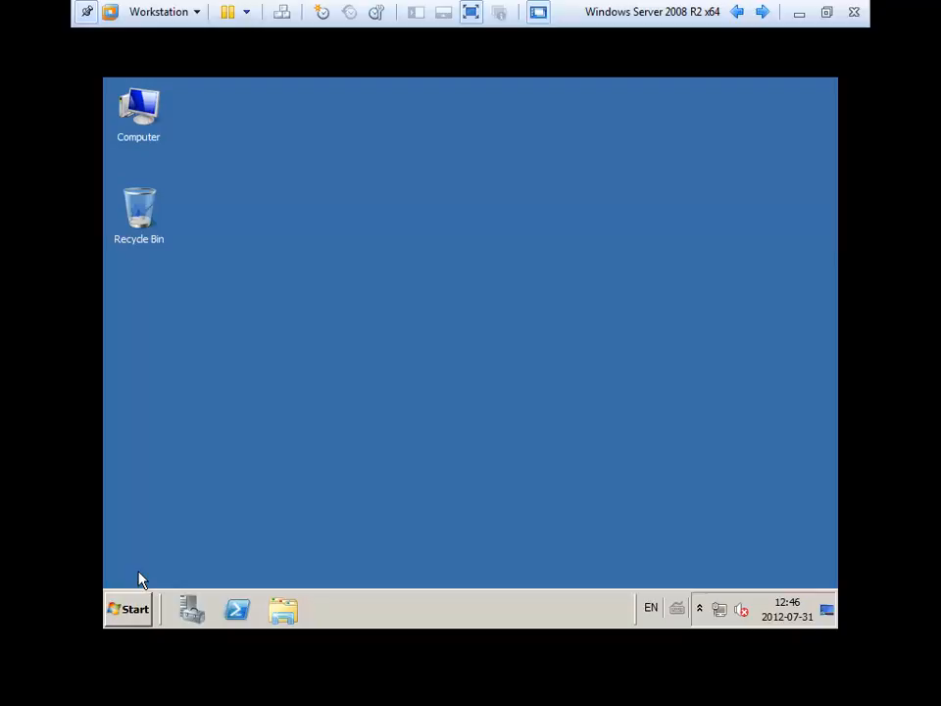
Open the Computer's properties and review the Windows edition, system, computer name and activation information.
left_click(133, 609)
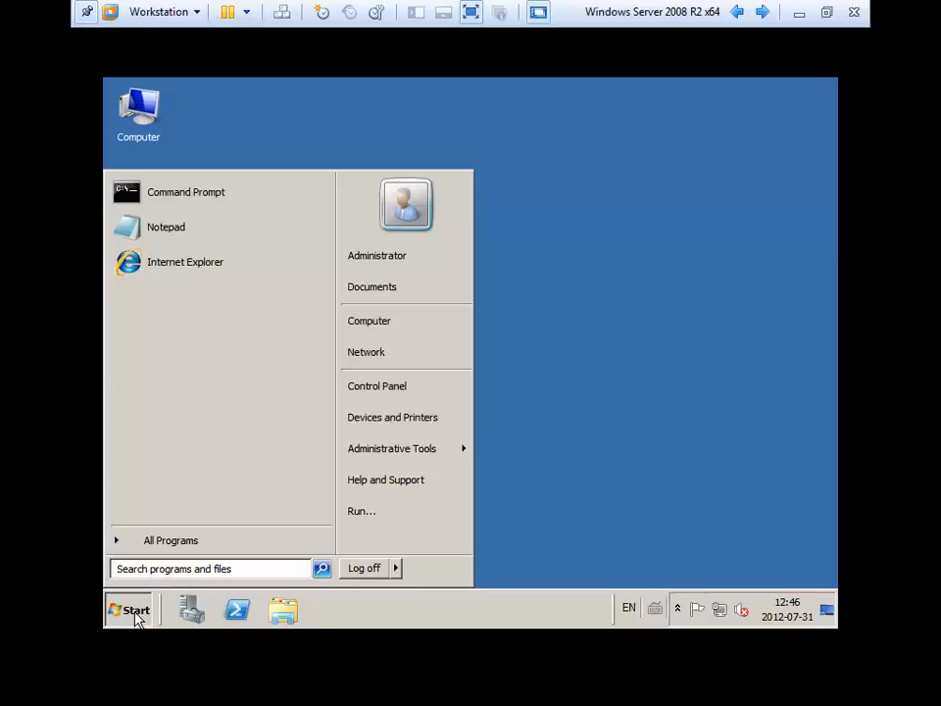
right_click(372, 324)
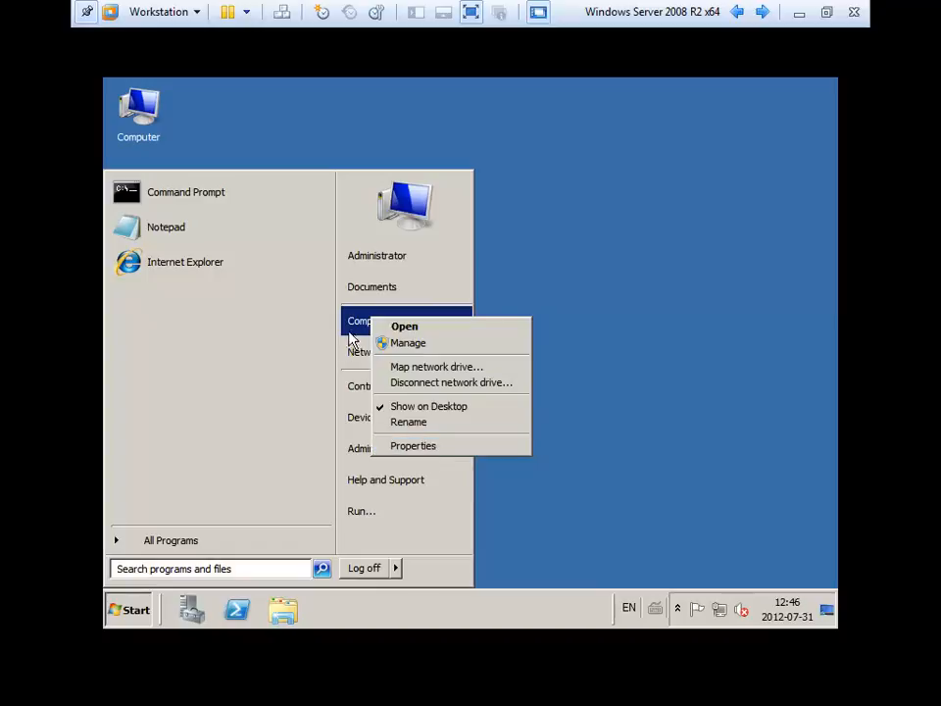
left_click(275, 362)
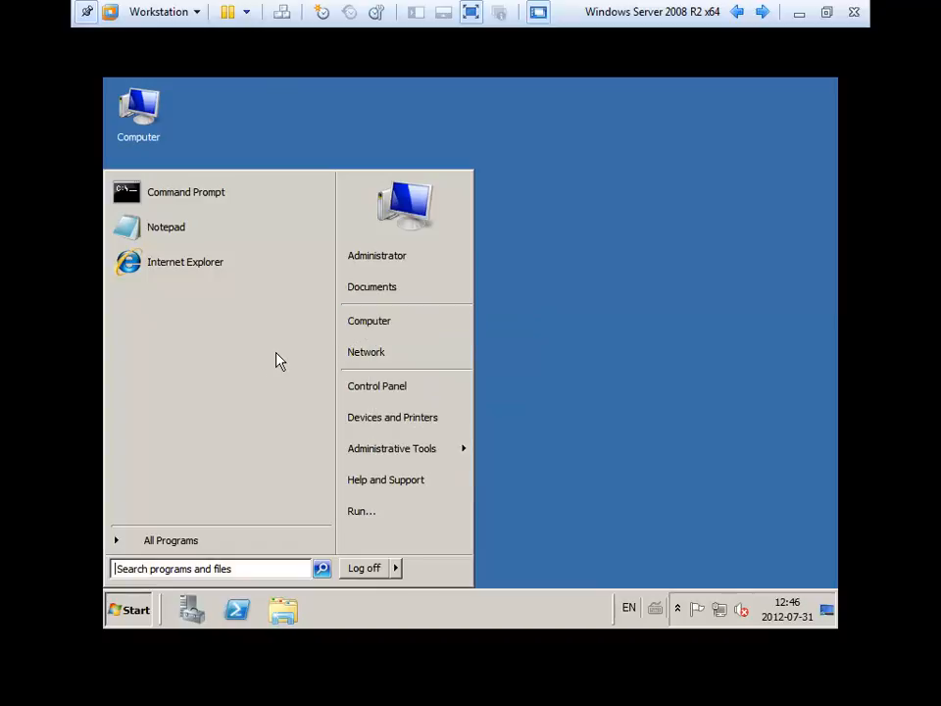
right_click(380, 328)
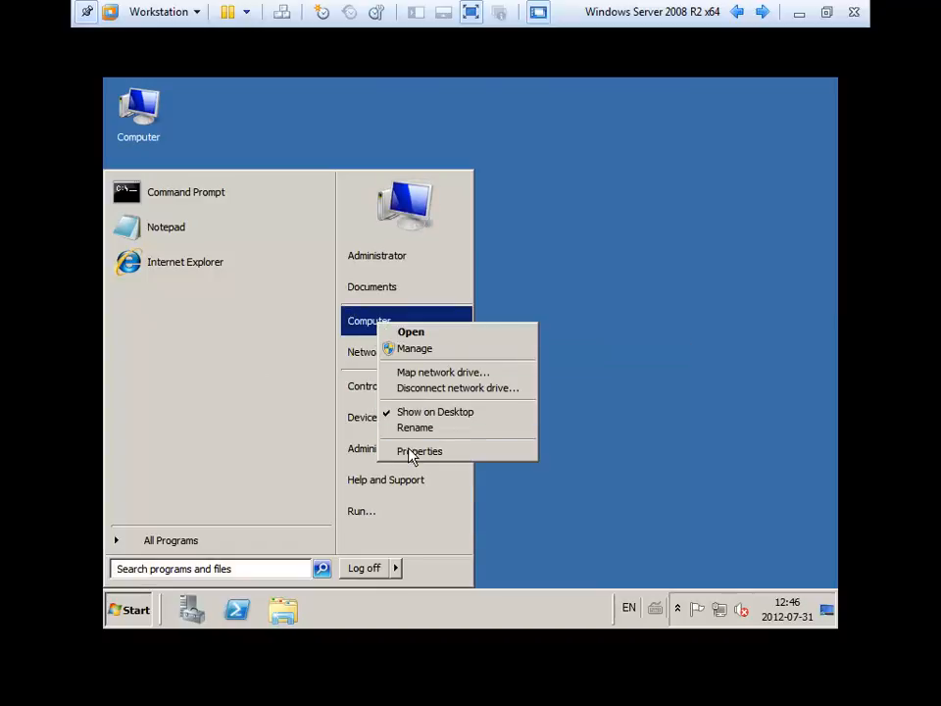
key("Escape")
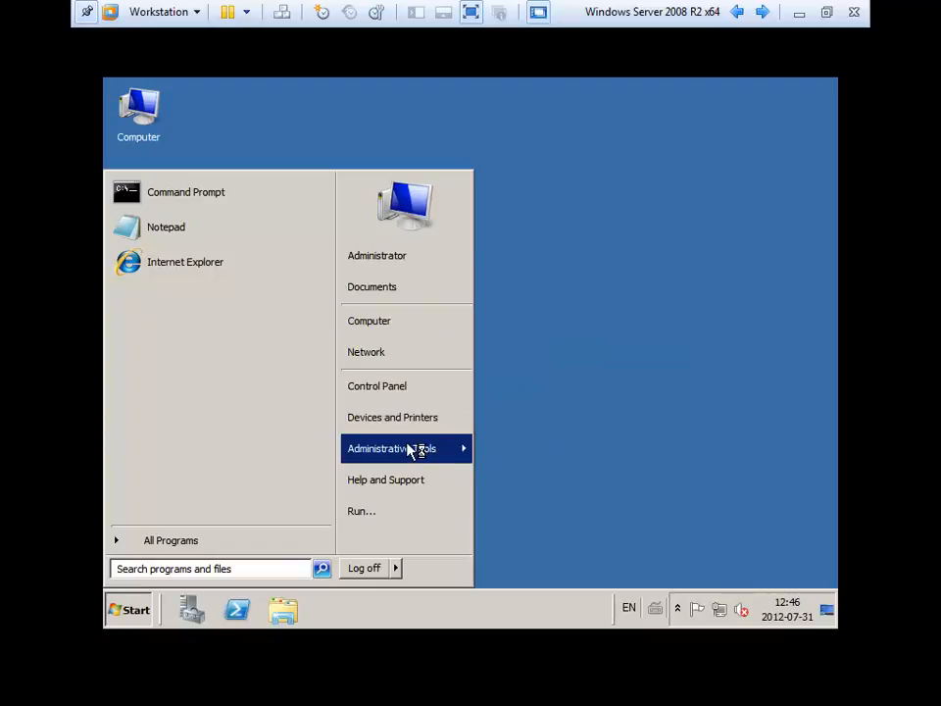
left_click(720, 343)
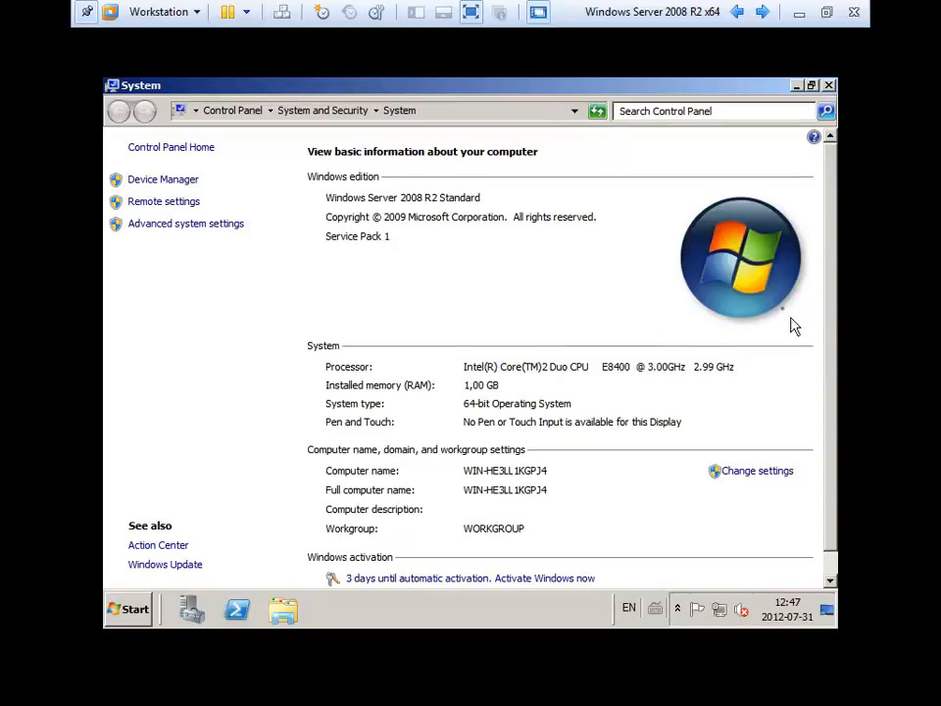
scroll(829, 325, "down", 1)
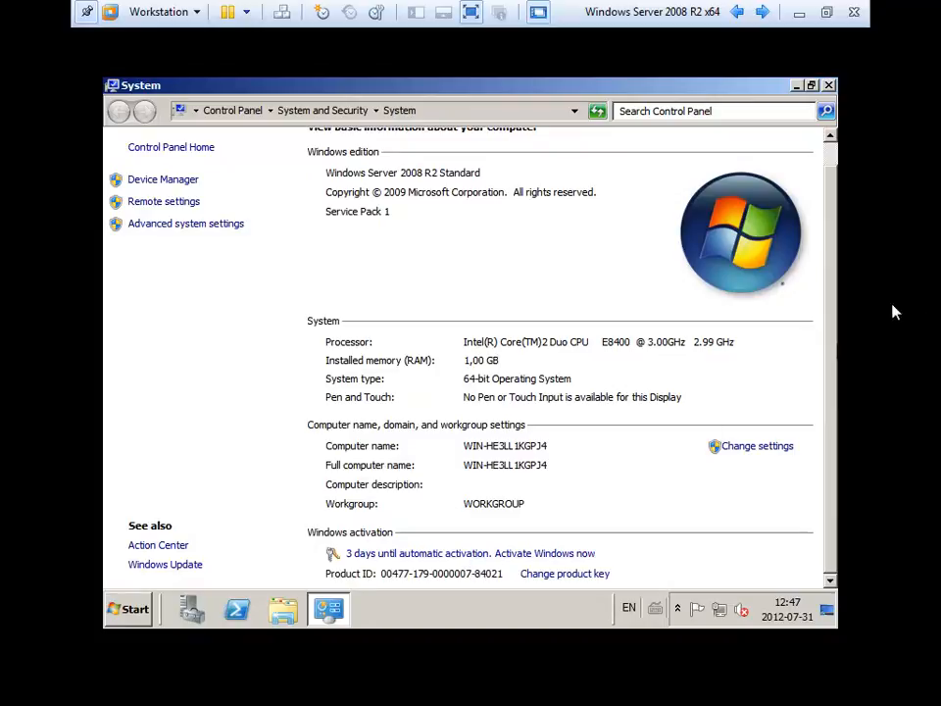
scroll(829, 320, "up", 1)
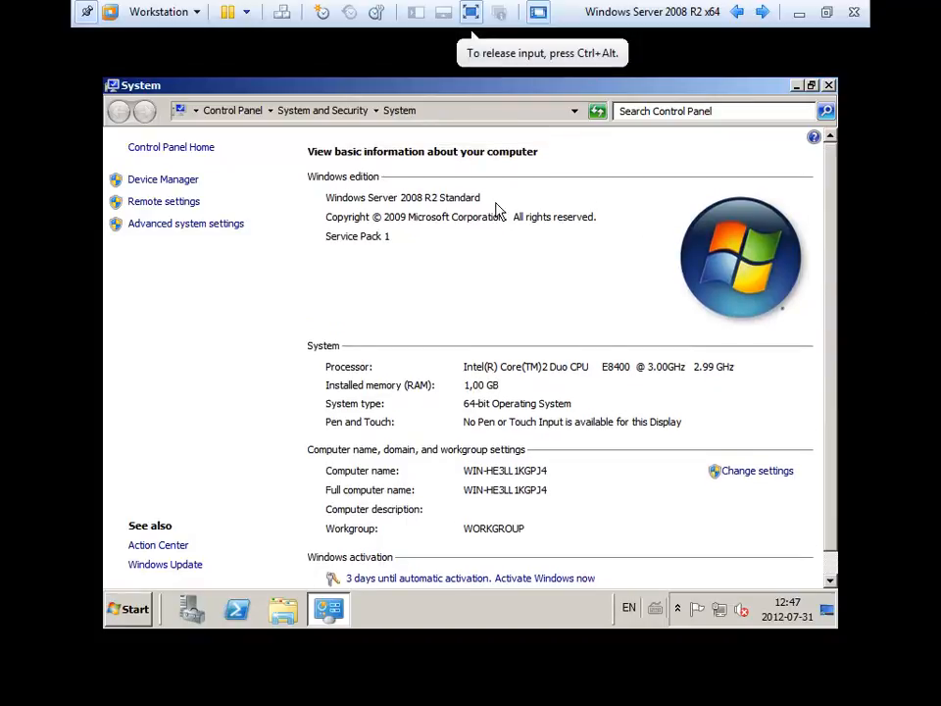
Change the computer name to server in the advanced system settings and restart the machine to apply it.
left_click(204, 228)
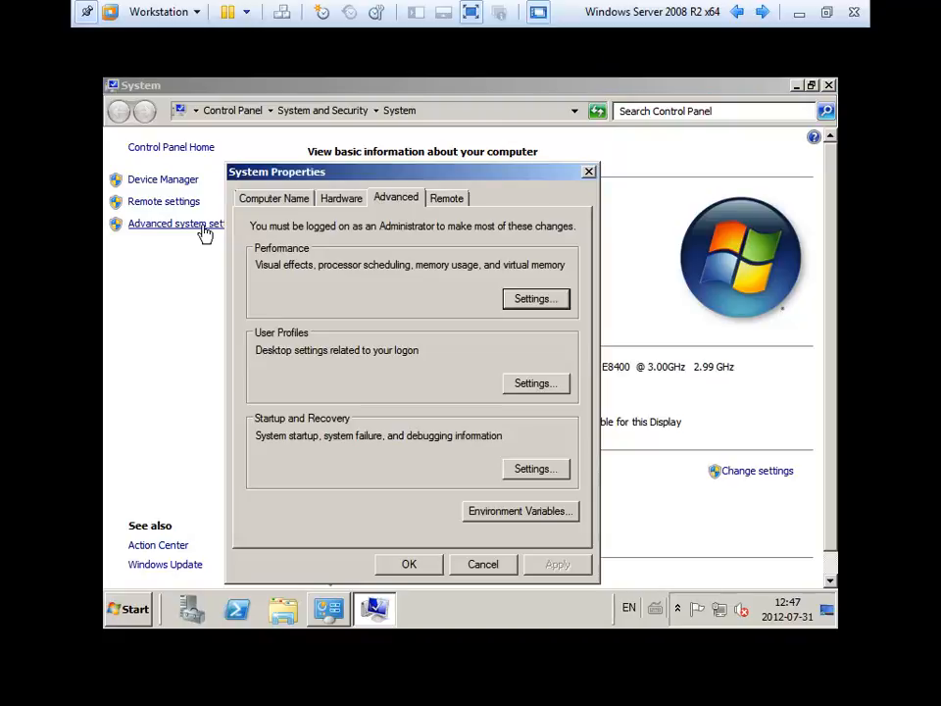
left_click_drag(352, 174, 410, 123)
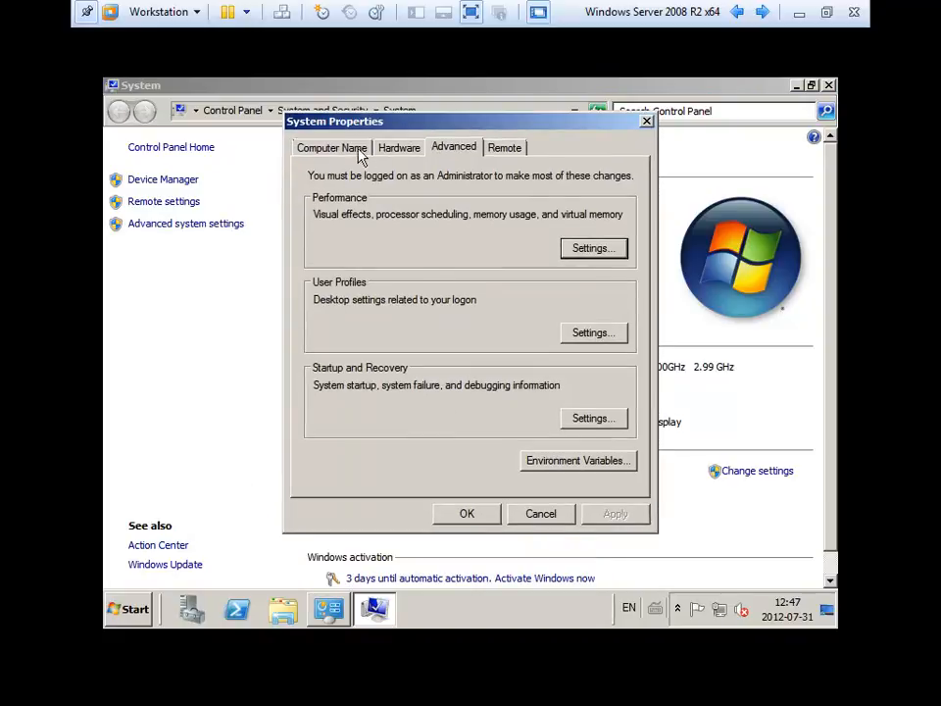
left_click(352, 159)
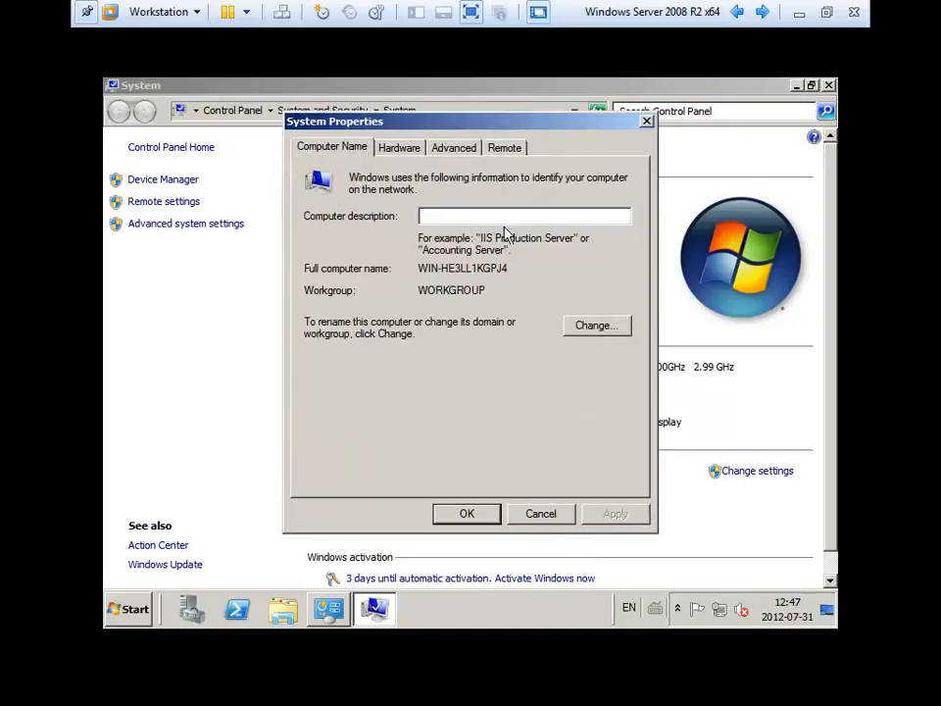
left_click(597, 327)
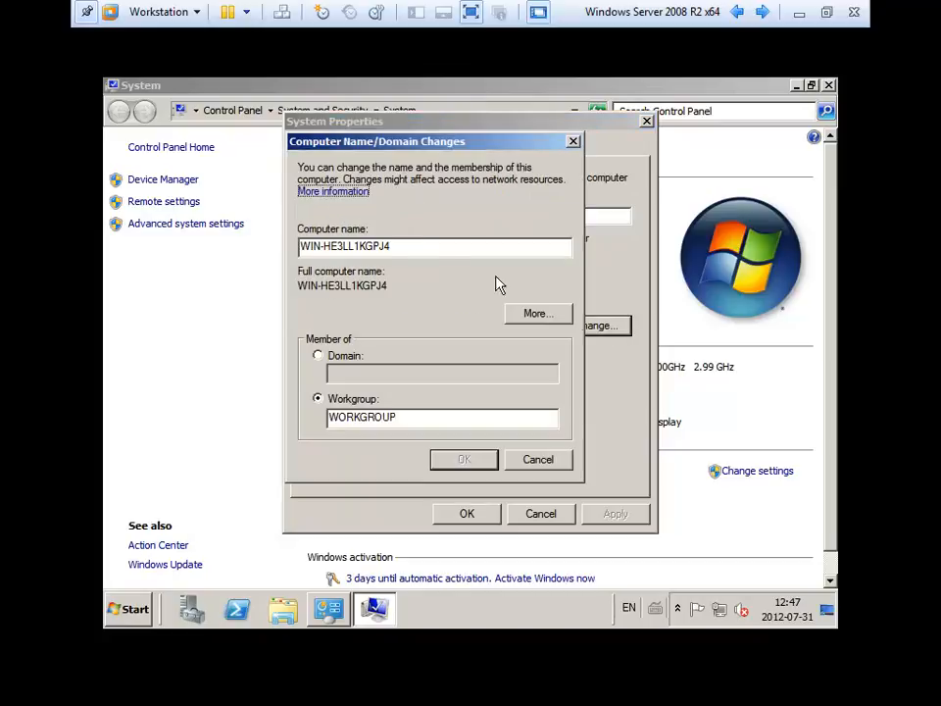
double_click(408, 244)
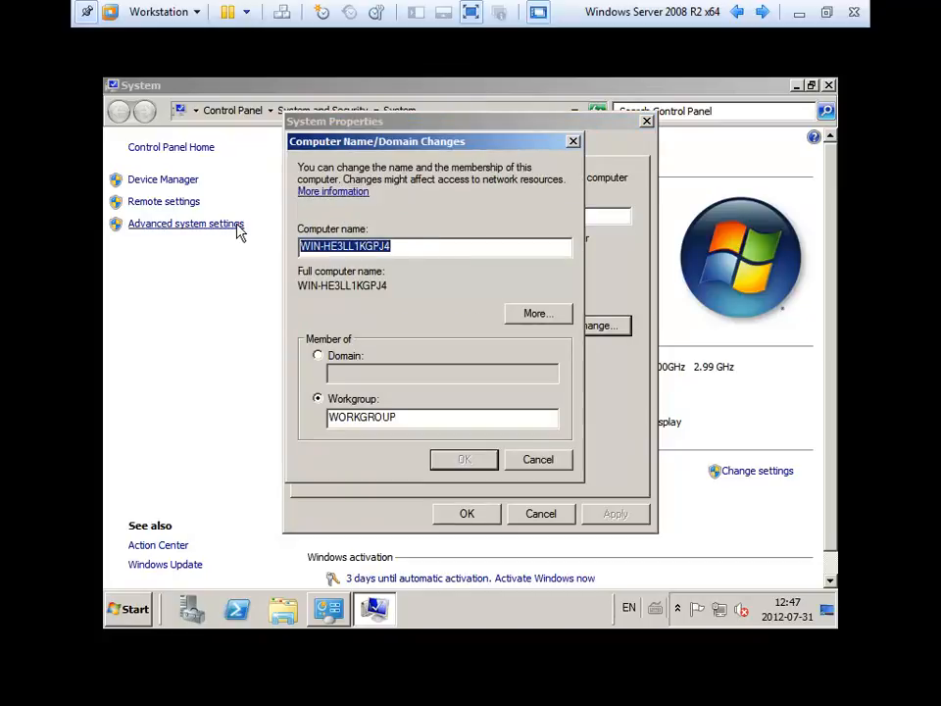
type("ser")
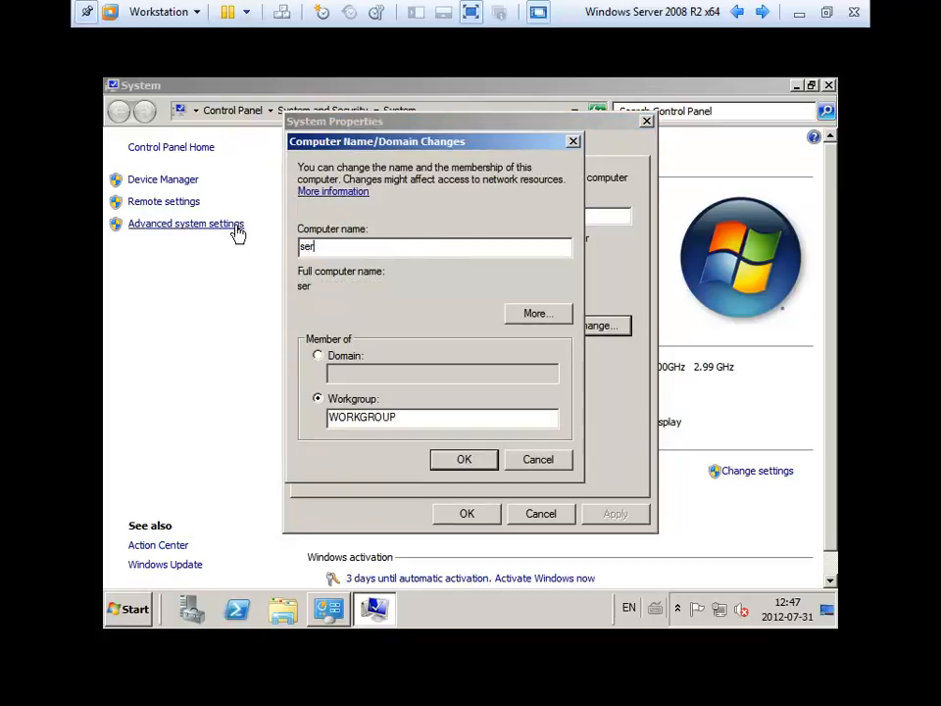
type("ver")
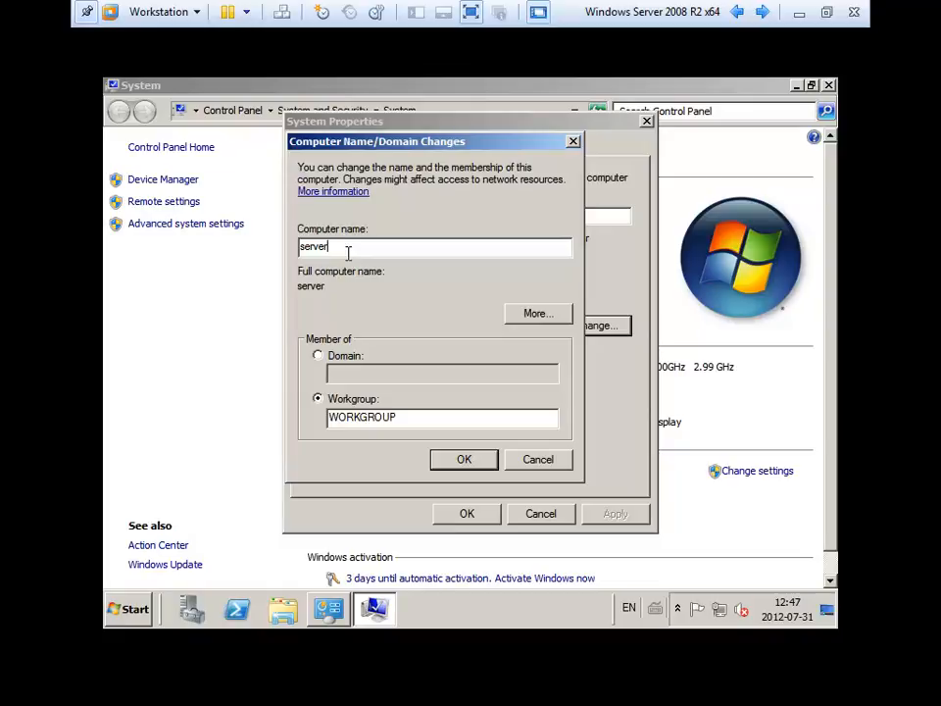
left_click_drag(335, 248, 285, 252)
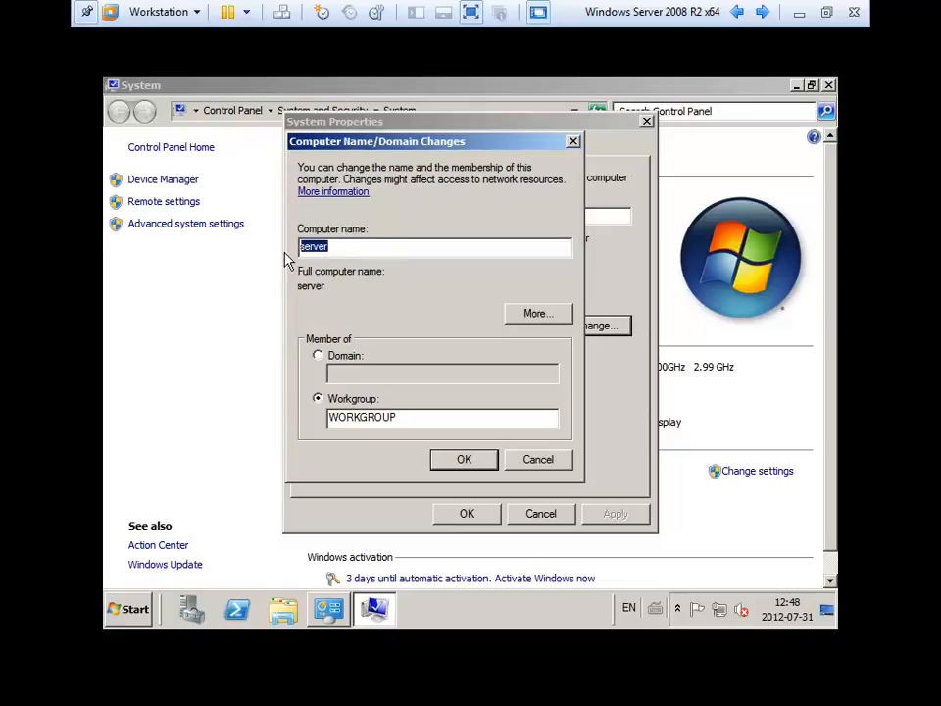
left_click(466, 460)
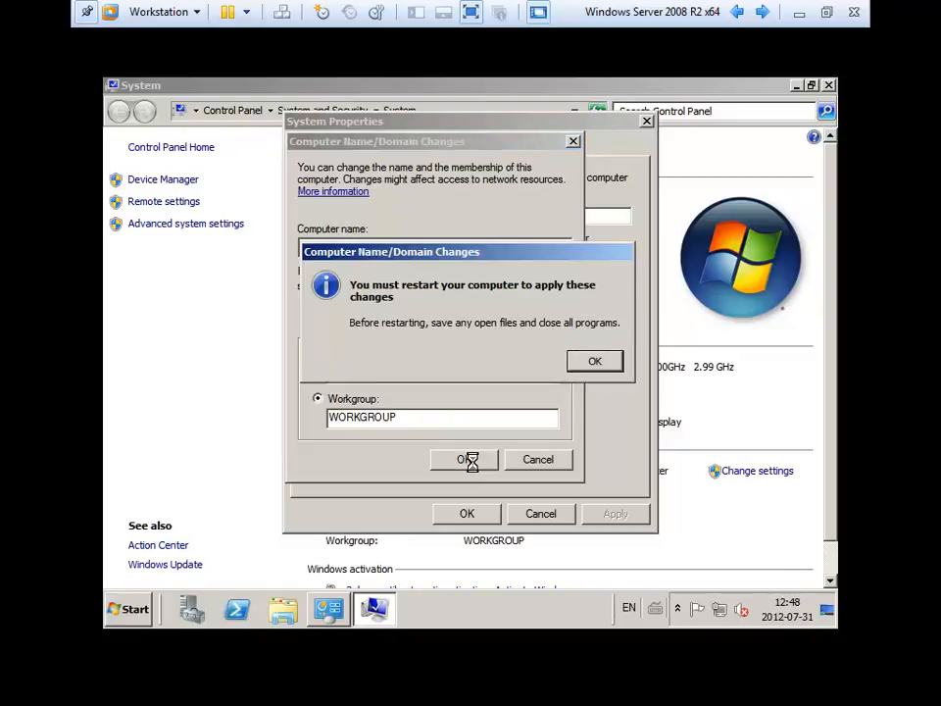
left_click(588, 368)
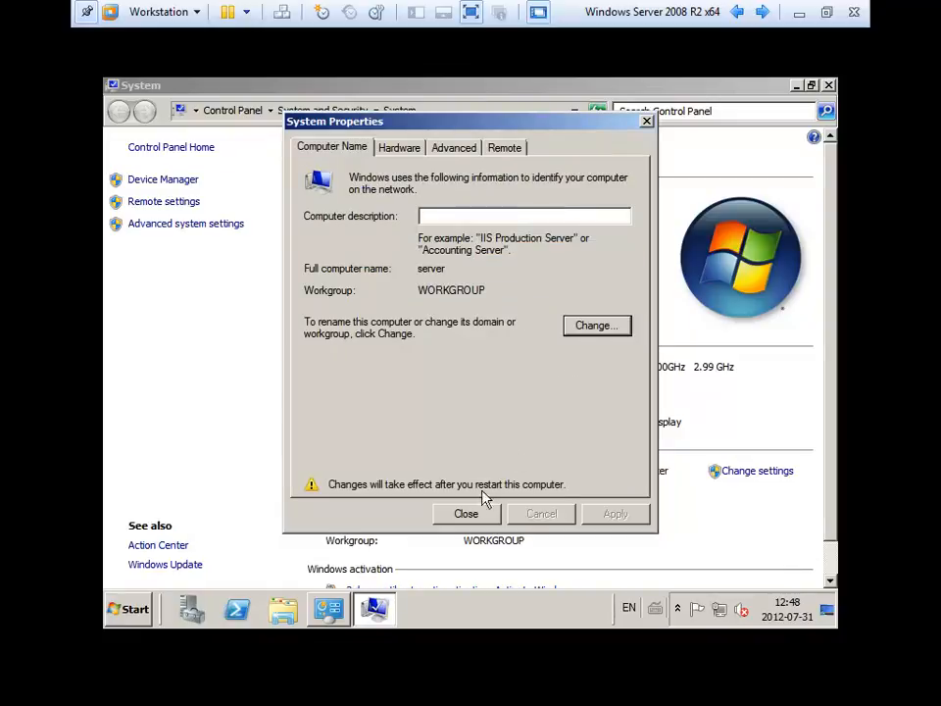
left_click(468, 513)
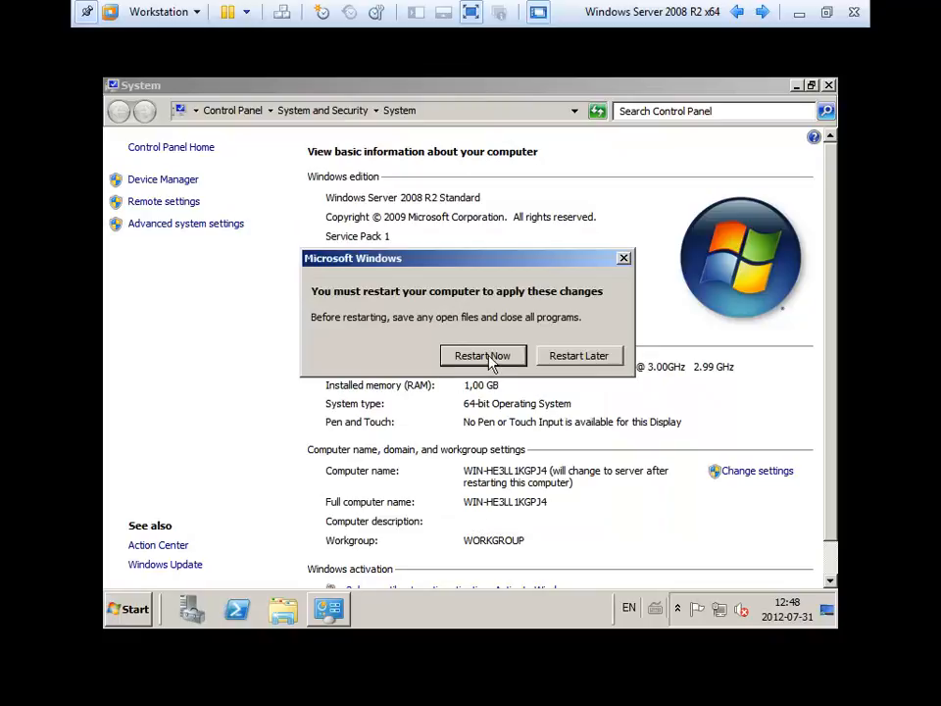
left_click(486, 357)
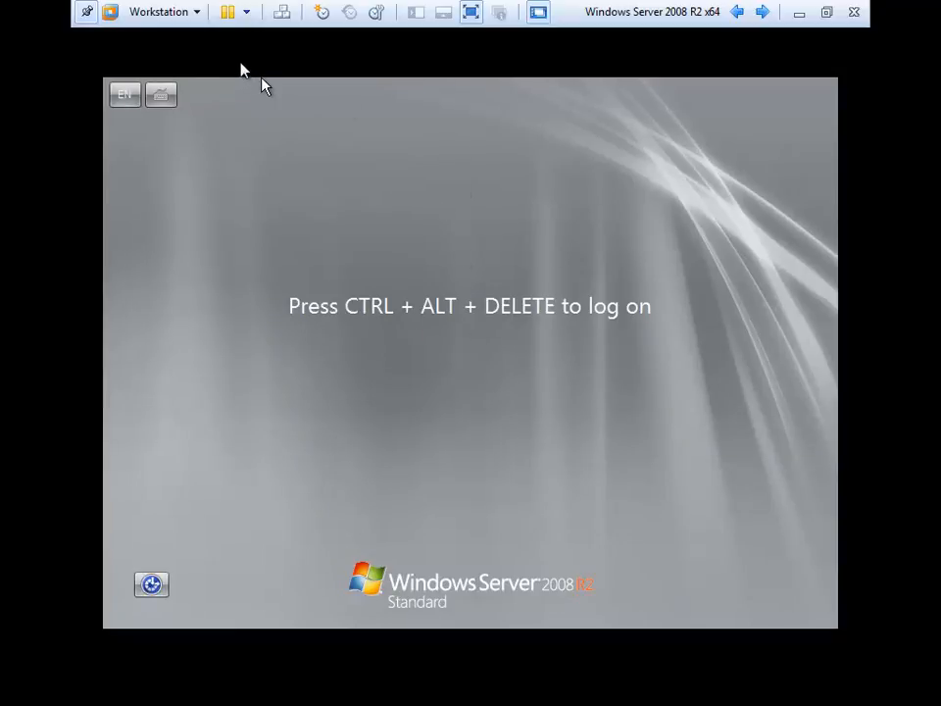
Log on to the restarted server as Administrator with the account password.
left_click(328, 253)
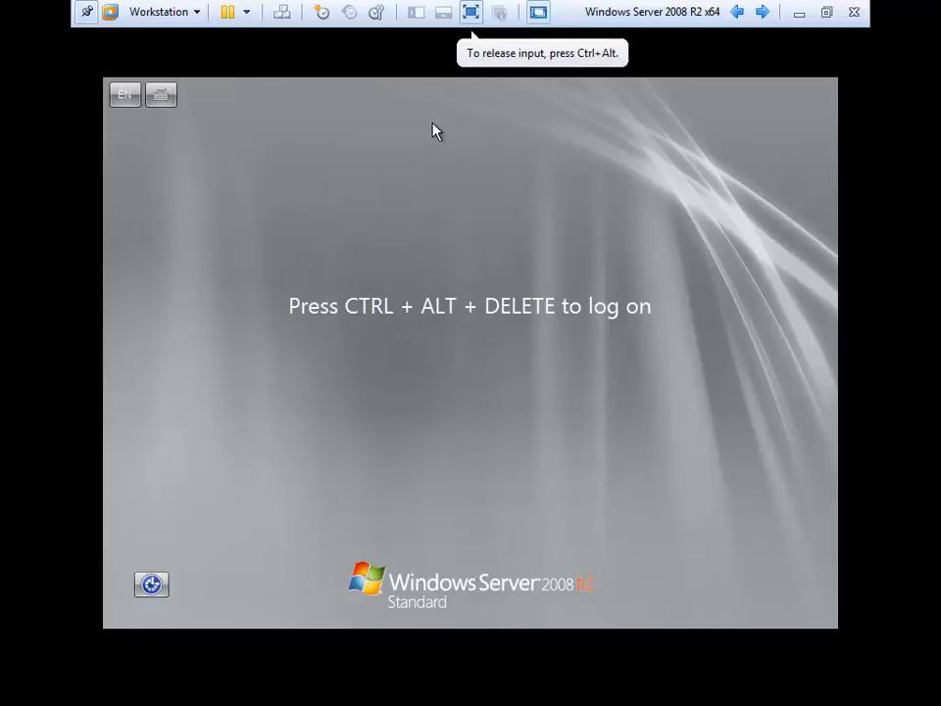
key("ctrl+alt+Delete")
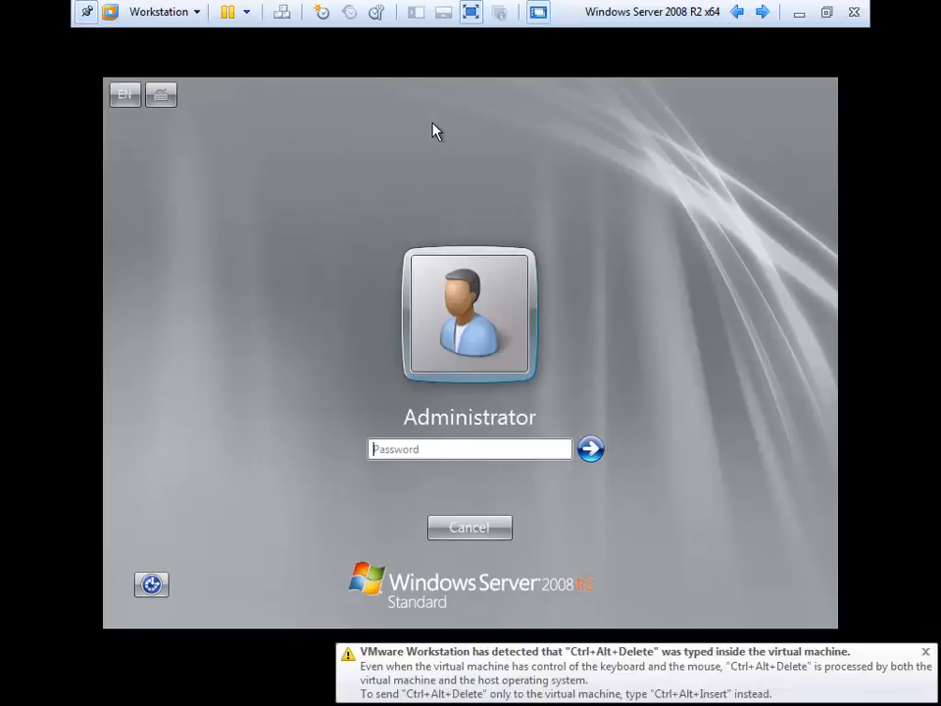
left_click(527, 446)
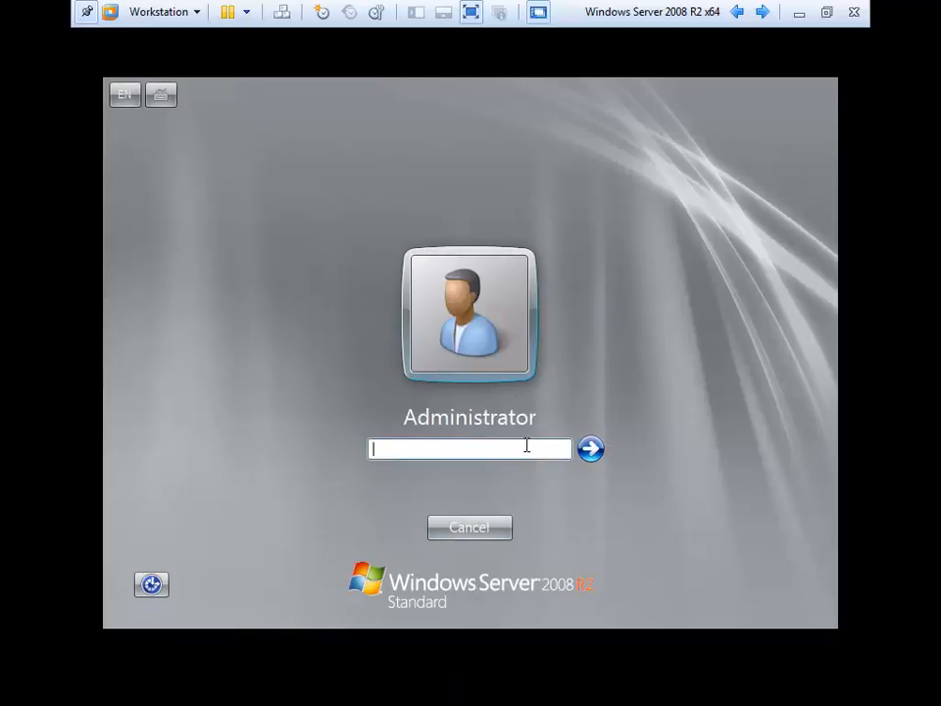
type("••••••••••")
key("Return")
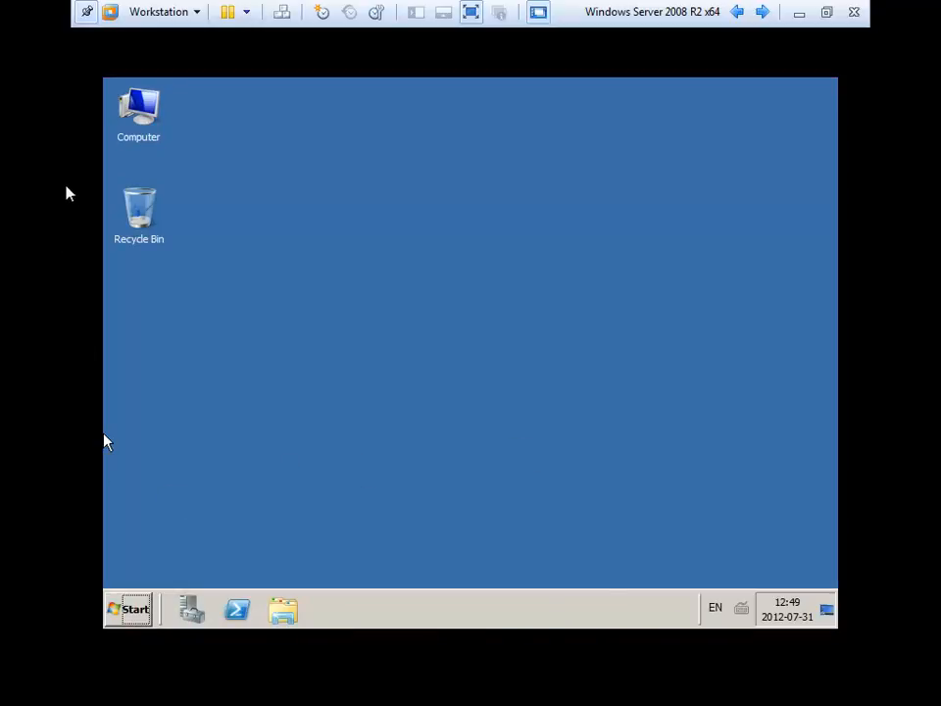
Check the computer name in the Computer's properties and close the System window.
left_click(156, 116)
right_click(150, 105)
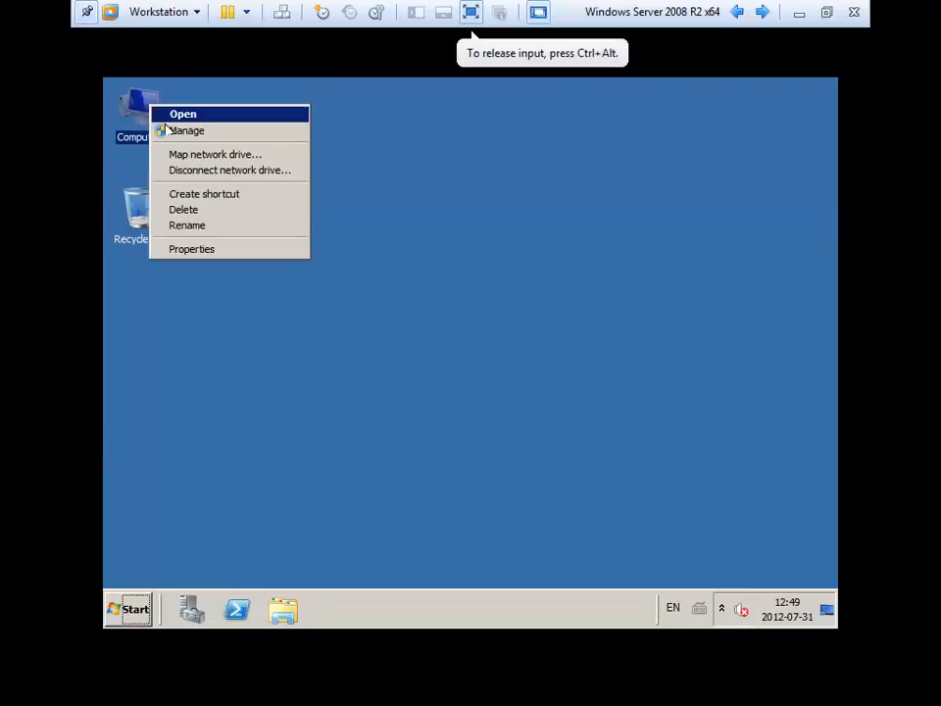
left_click(216, 249)
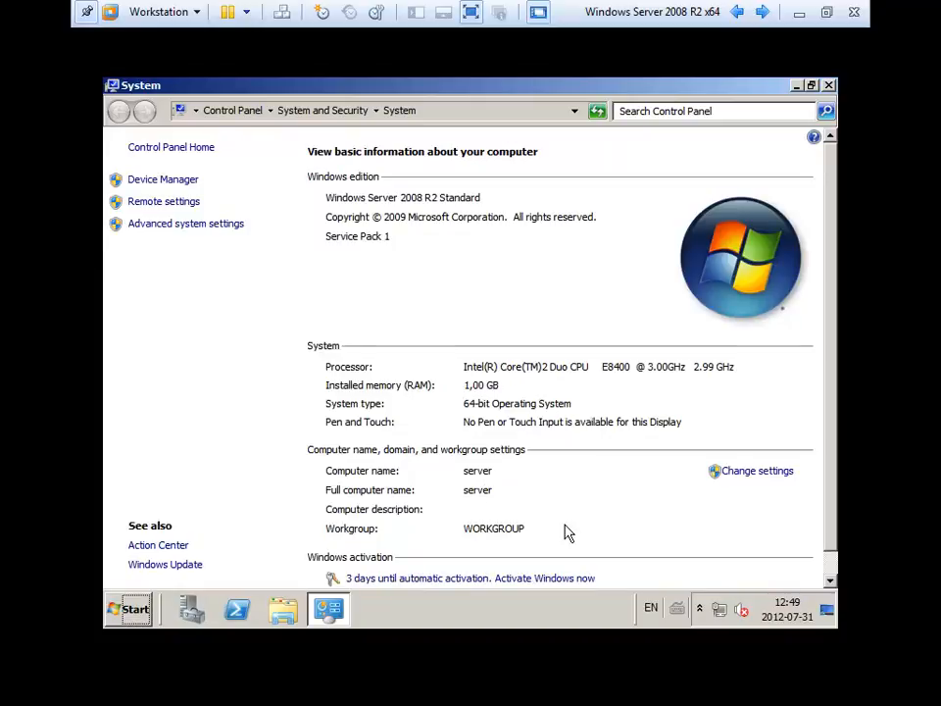
left_click(829, 87)
left_click(831, 88)
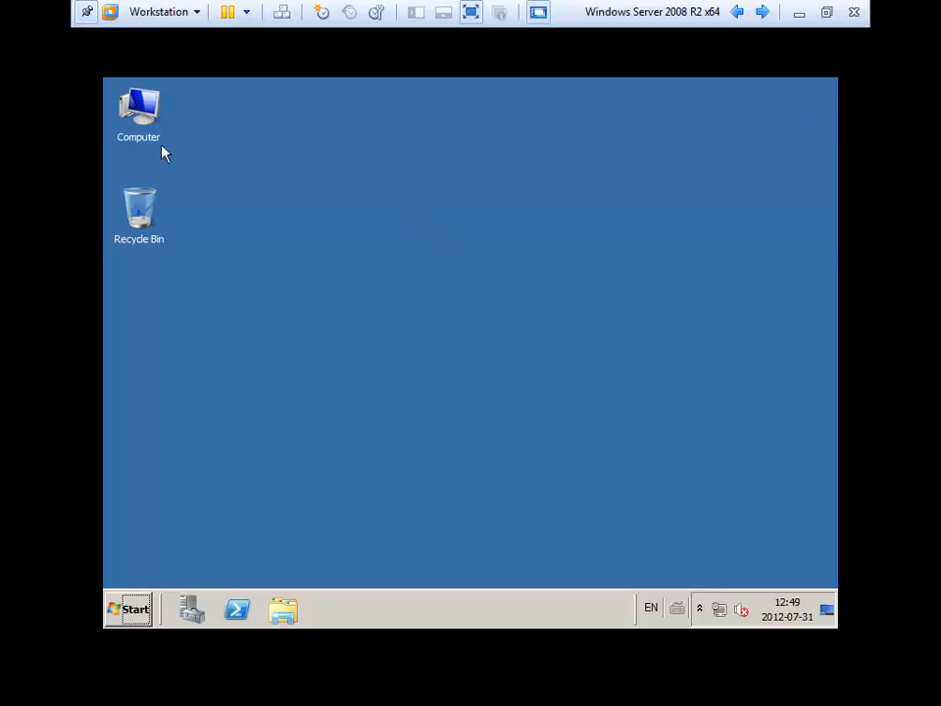
Open Server Manager from the Computer's Manage command, show Disk Management under Storage, and widen the volume view.
right_click(140, 108)
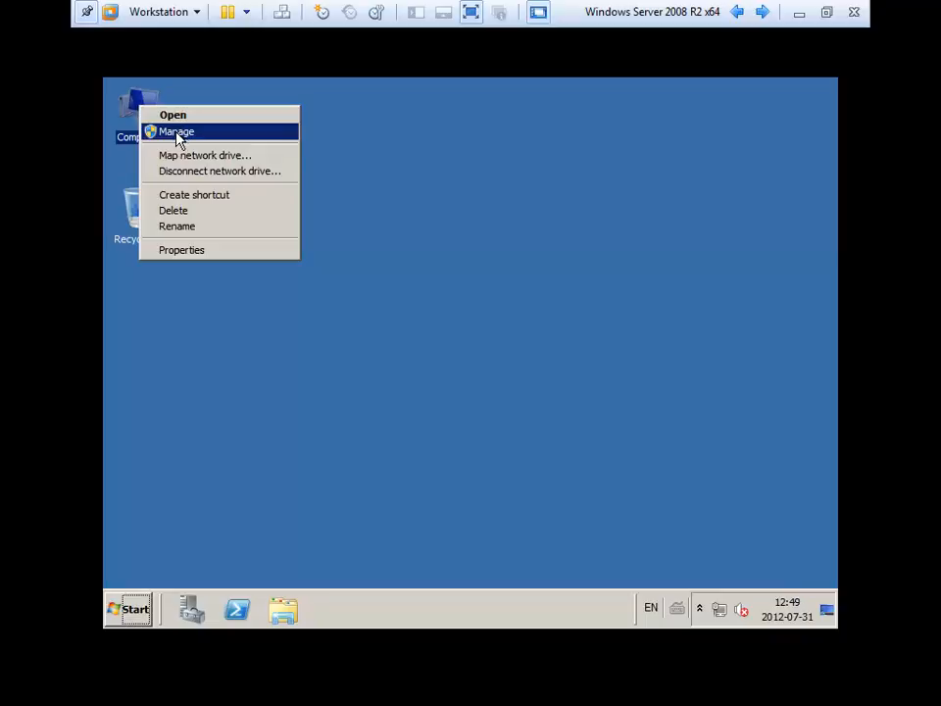
left_click(179, 134)
left_click(205, 116)
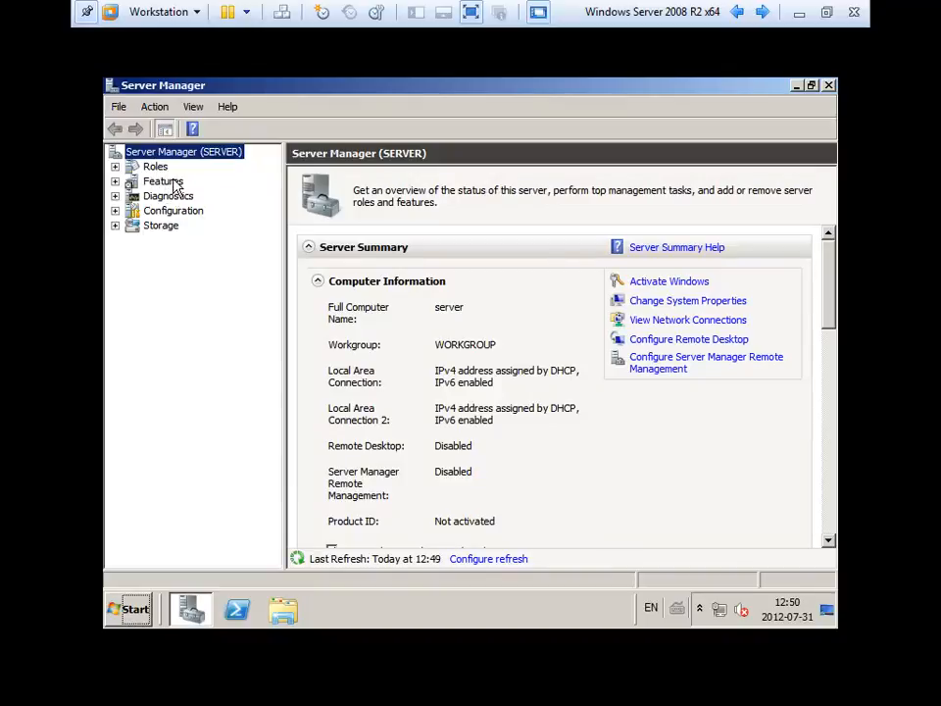
left_click(159, 231)
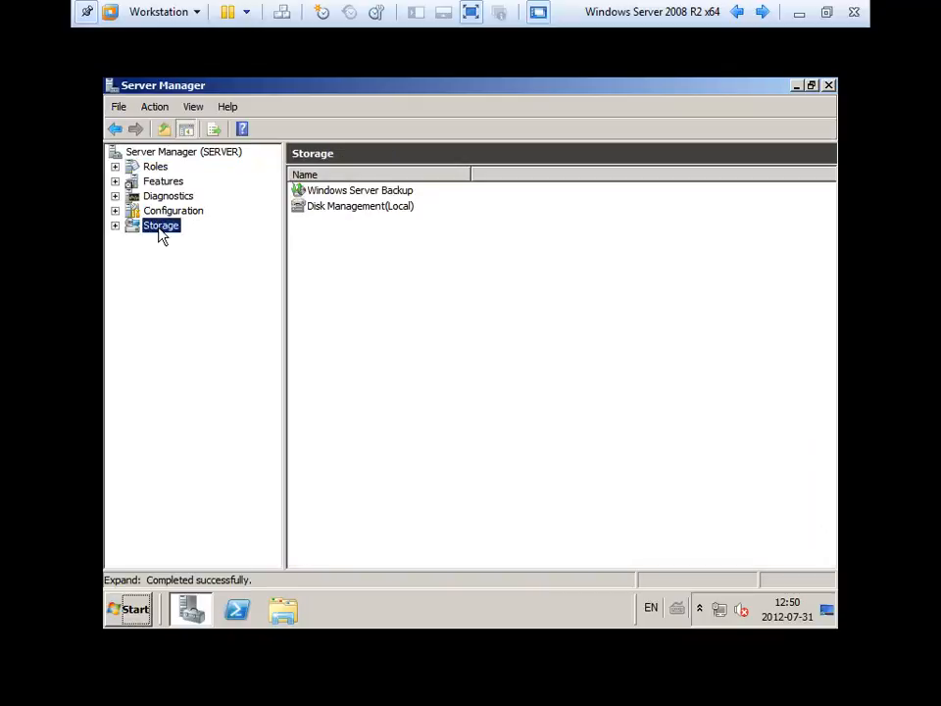
left_click(115, 227)
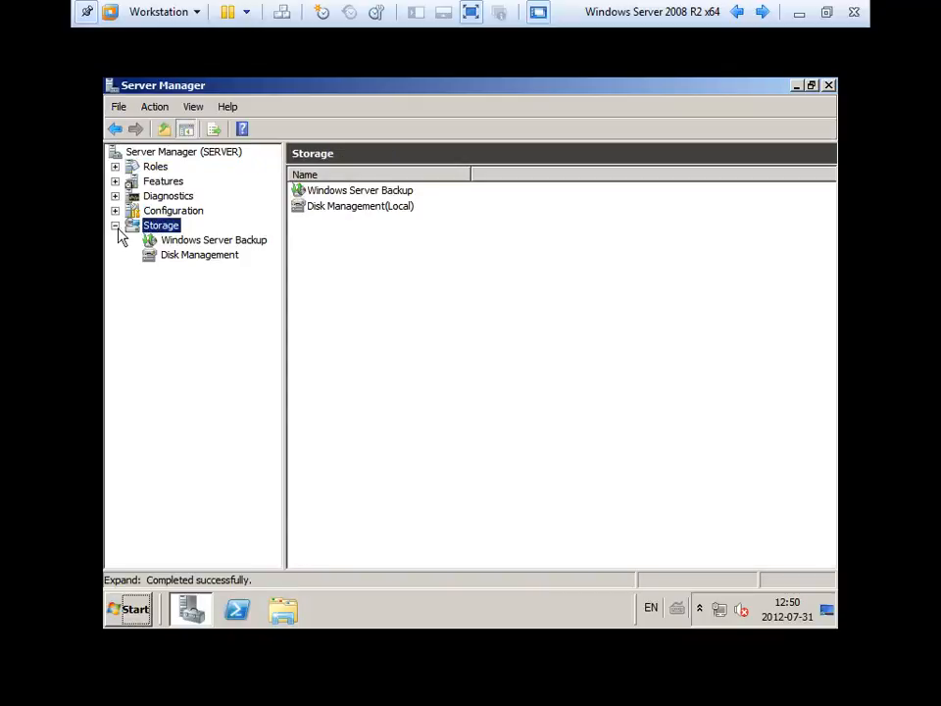
left_click(196, 257)
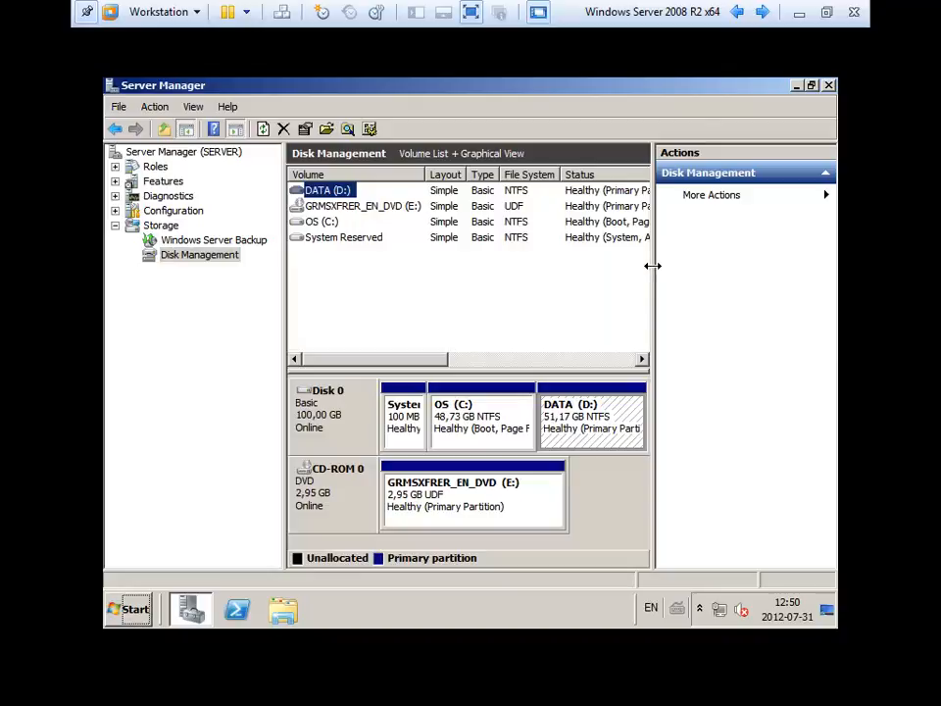
left_click_drag(652, 265, 784, 253)
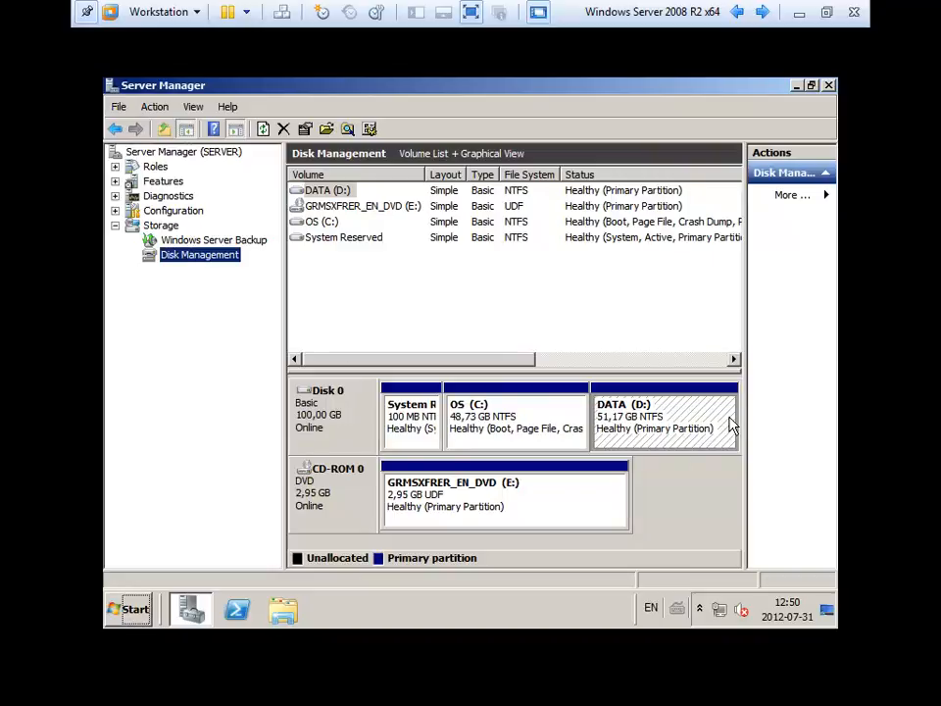
Review the volume commands and format options for the DATA (D:) partition without formatting it.
right_click(659, 411)
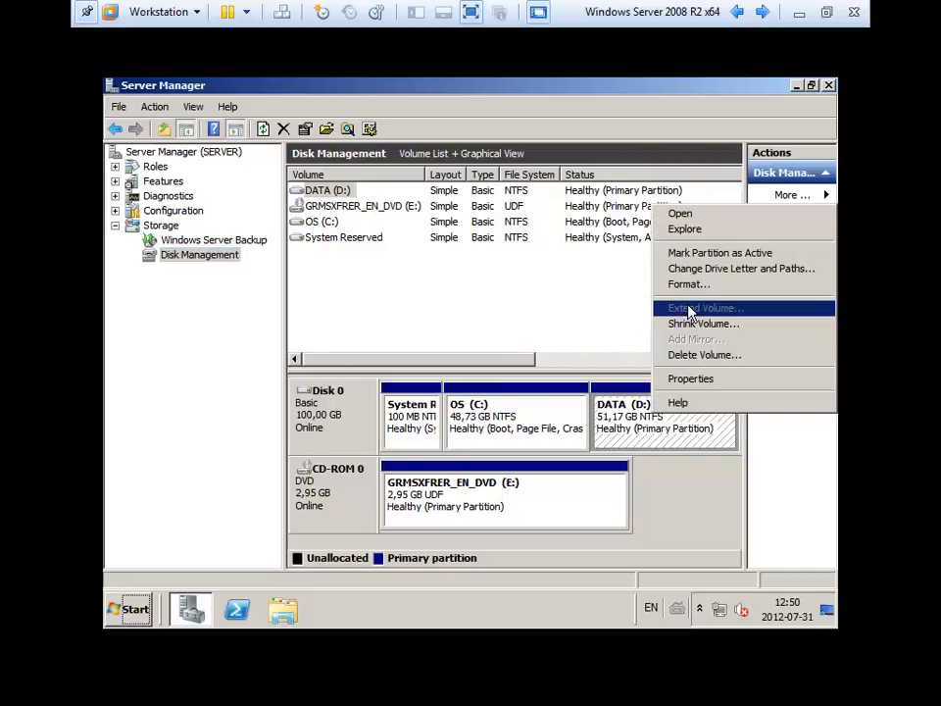
left_click(716, 470)
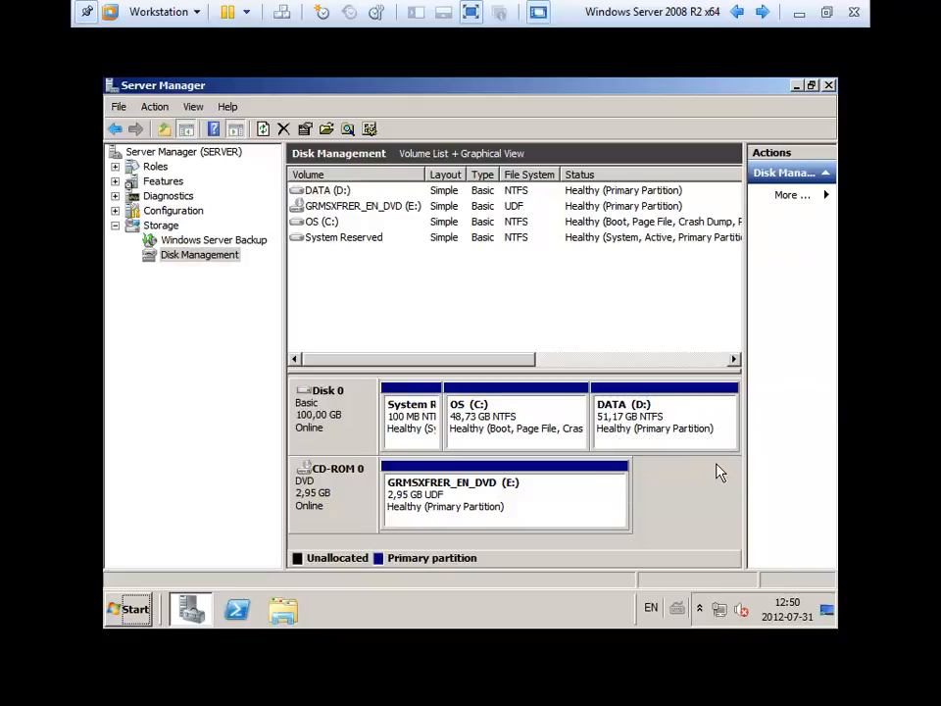
left_click(661, 426)
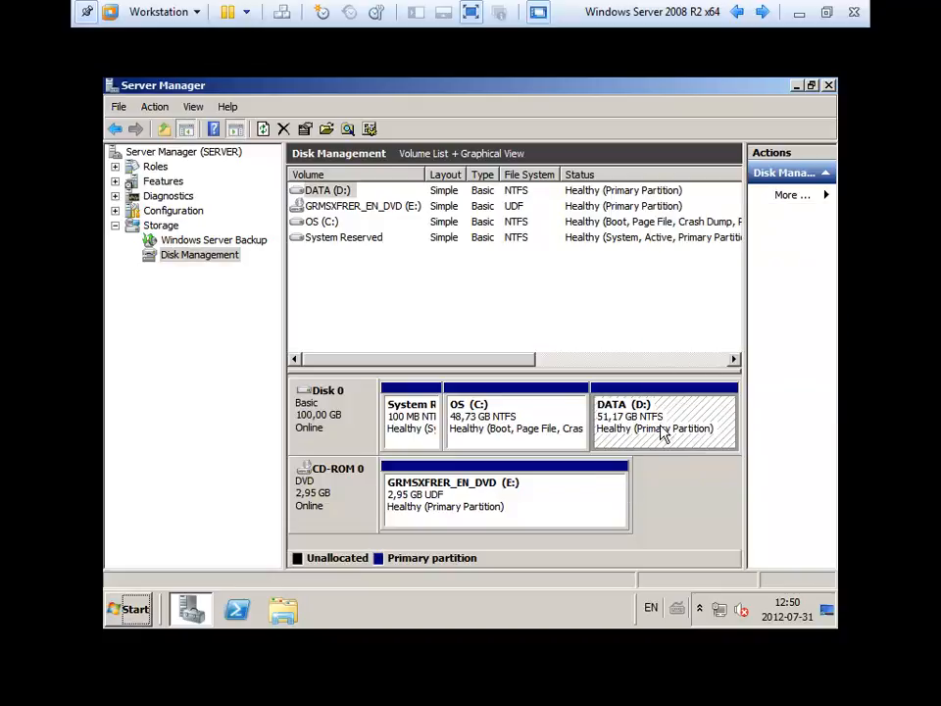
right_click(674, 429)
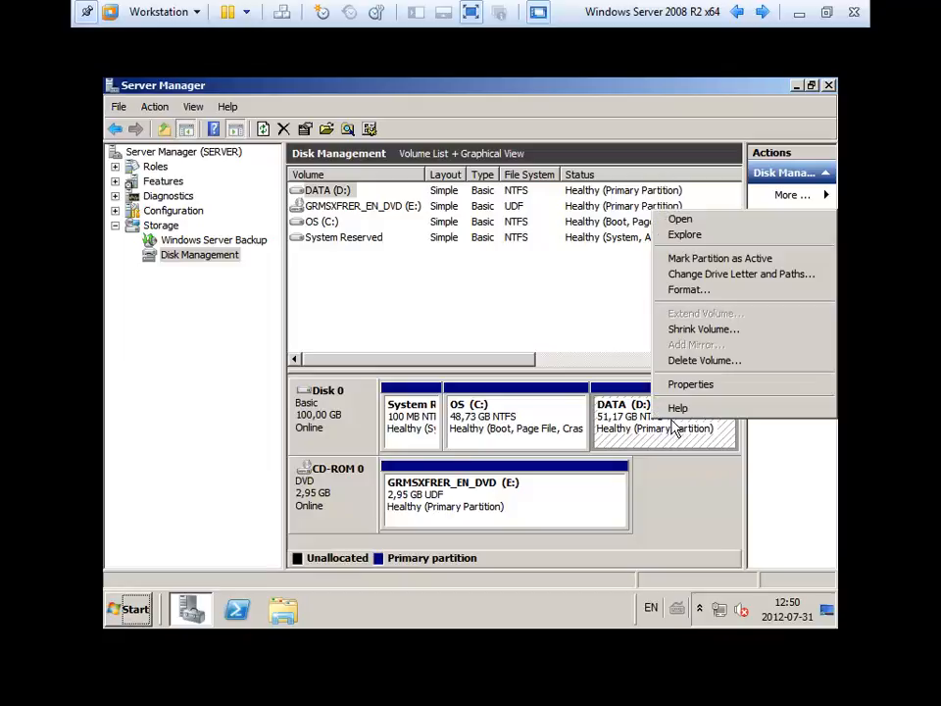
left_click(720, 293)
left_click(496, 267)
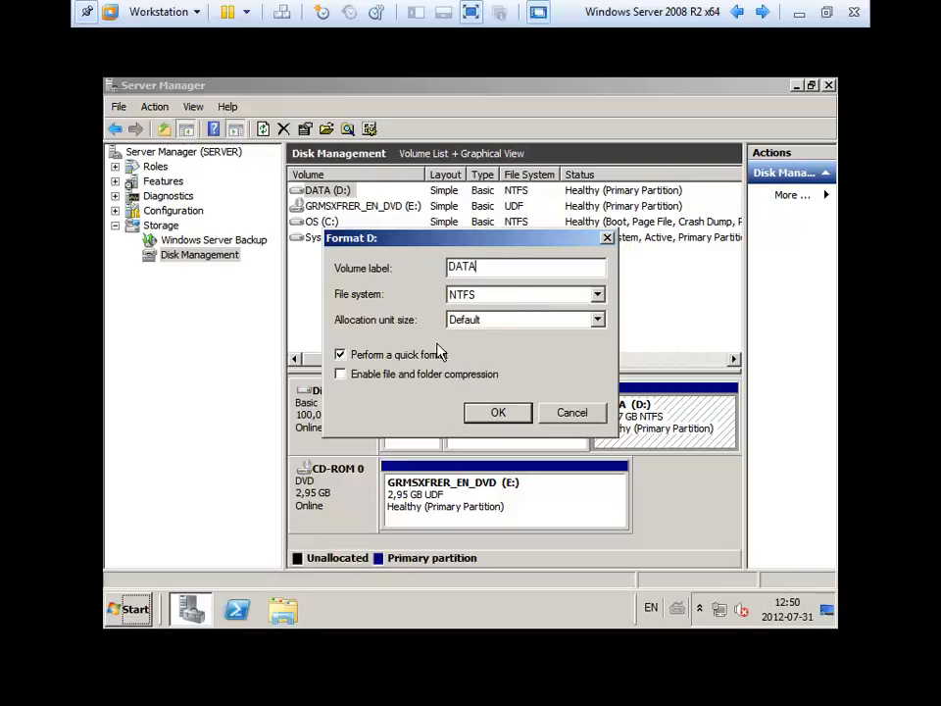
left_click(571, 411)
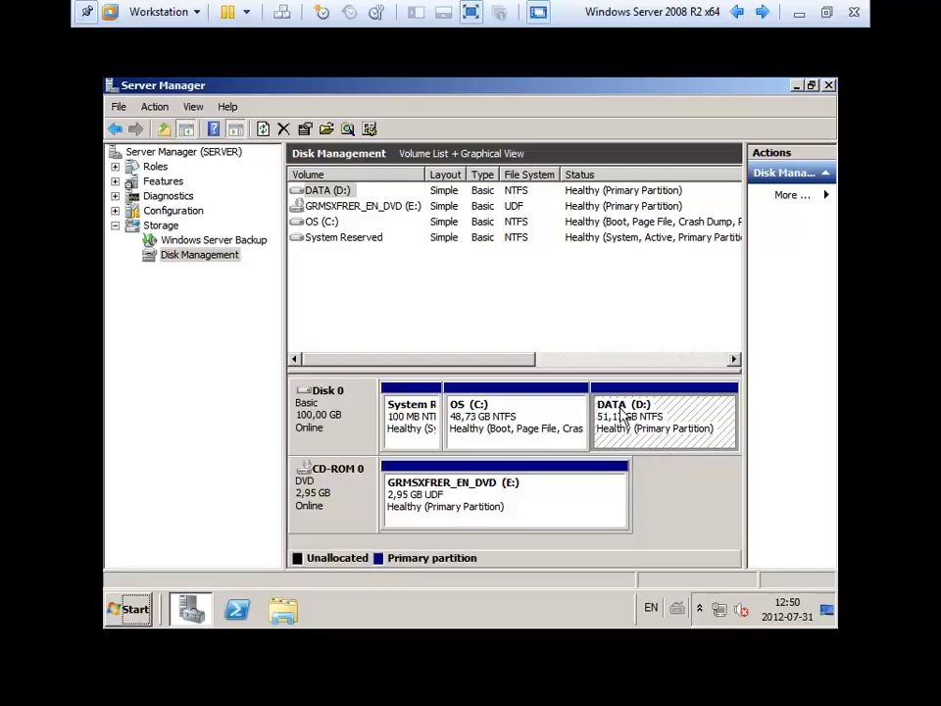
Compare the volume commands available for the OS (C:) and DATA (D:) partitions.
left_click(549, 437)
right_click(549, 437)
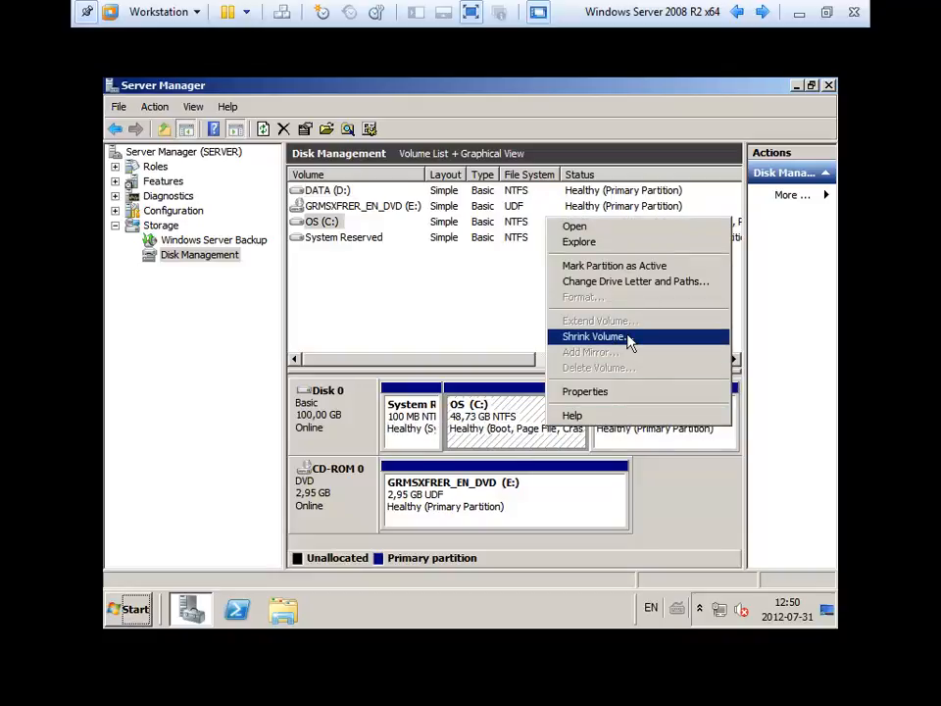
left_click(656, 442)
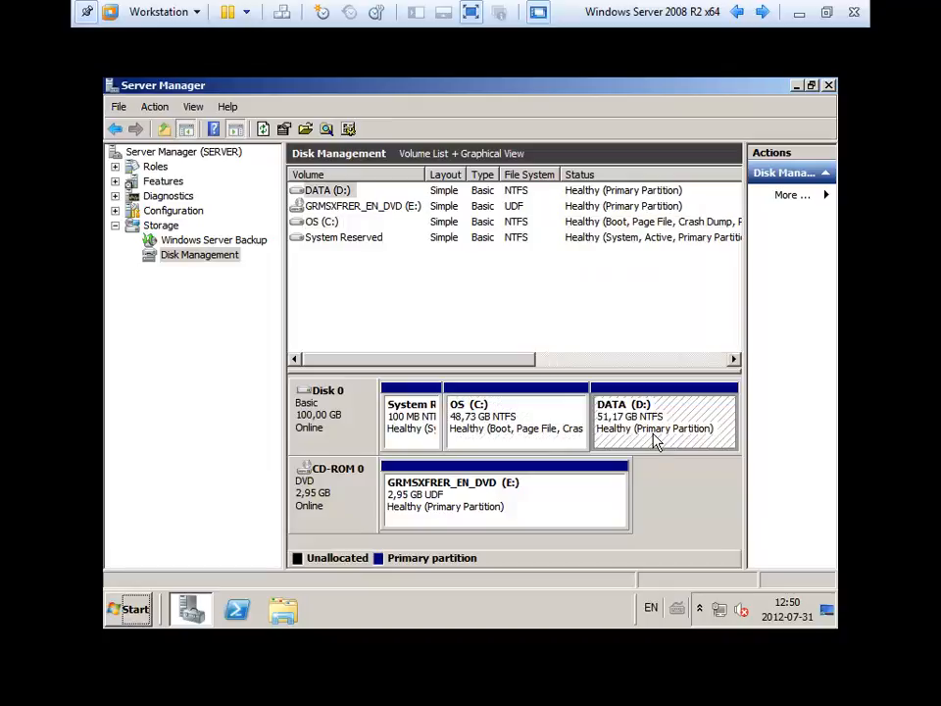
right_click(659, 437)
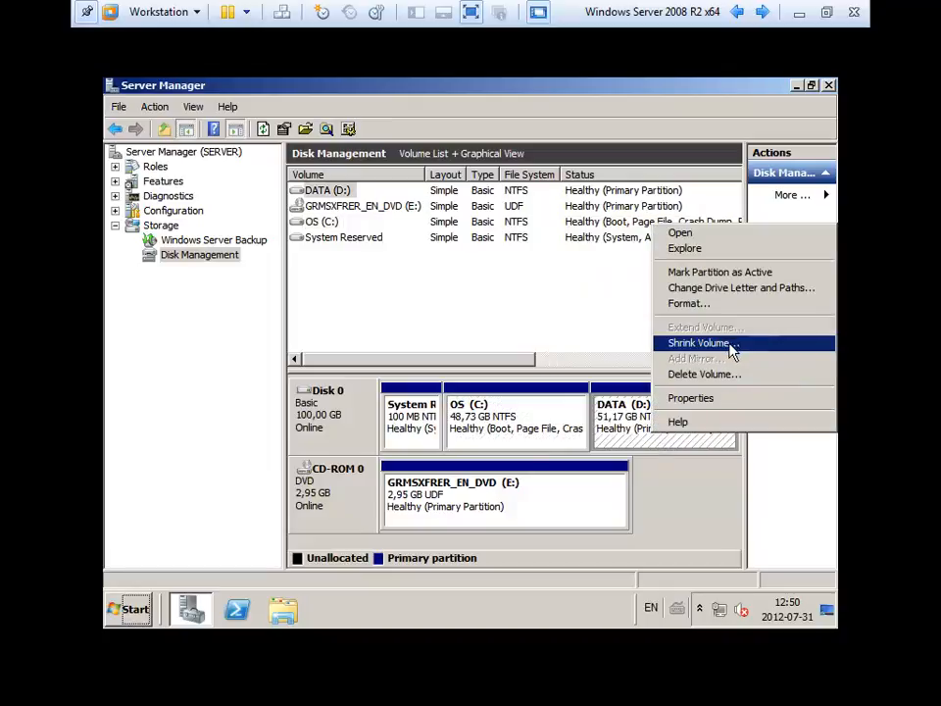
left_click(567, 338)
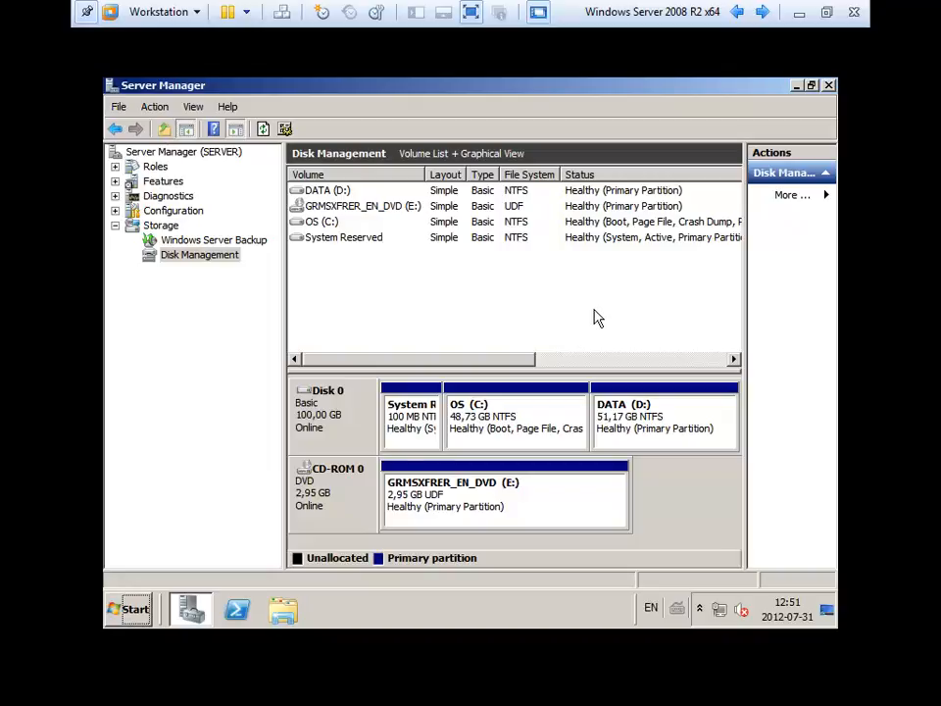
Release input from the virtual machine and minimize it to return to the host desktop.
key("alt")
left_click(798, 19)
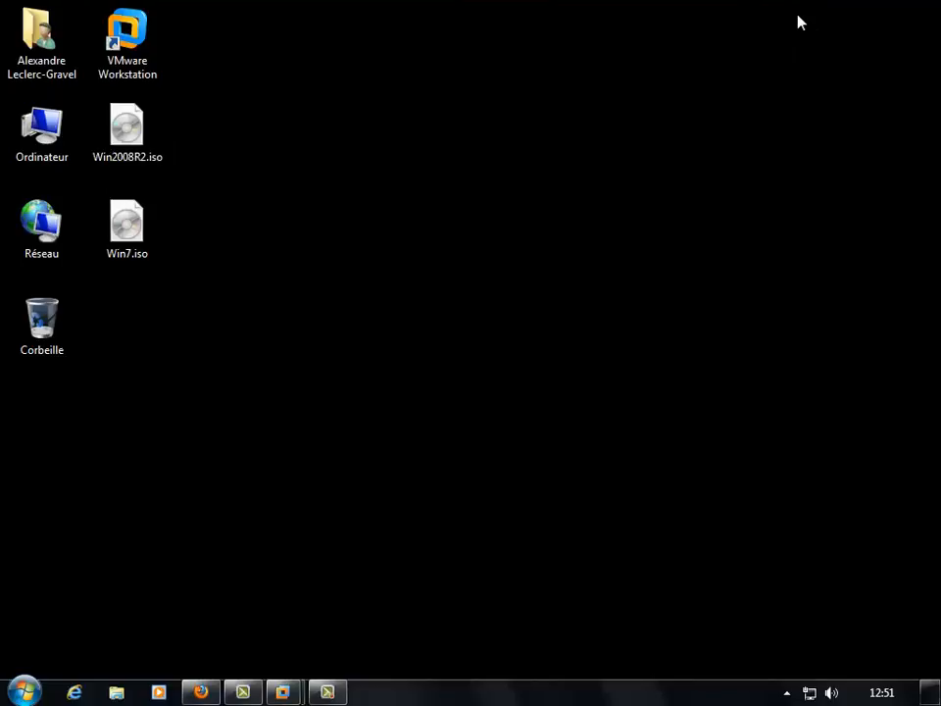
left_click(328, 692)
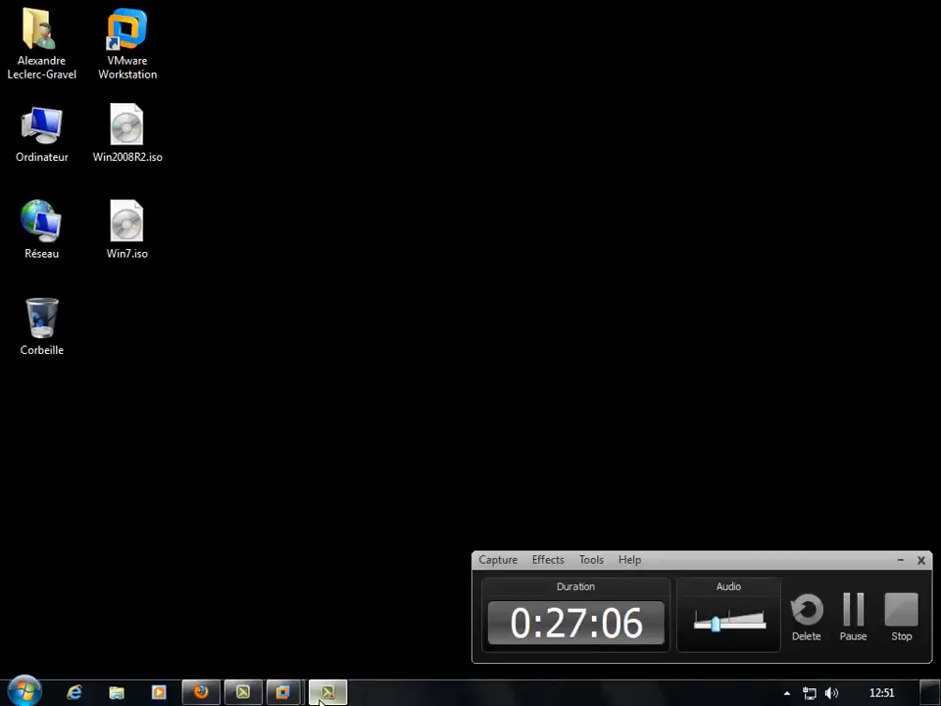